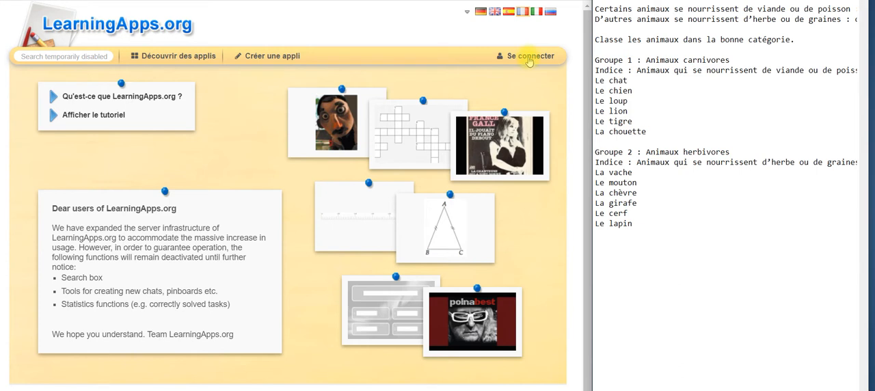
Step: Sign in to the LearningApps account with the prefilled credentials
left_click(530, 57)
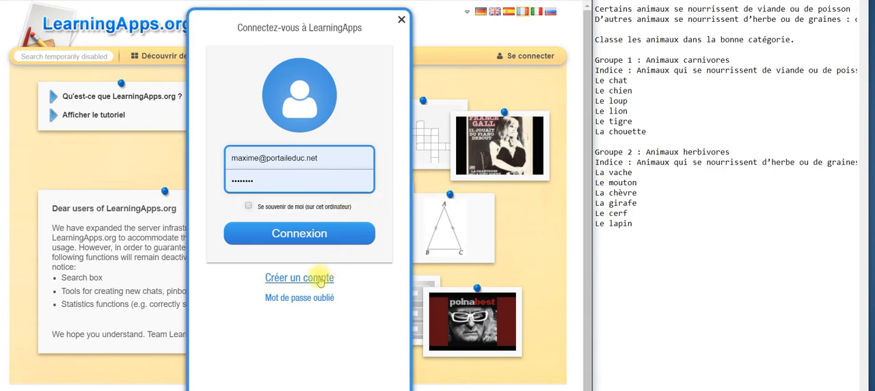
left_click(314, 233)
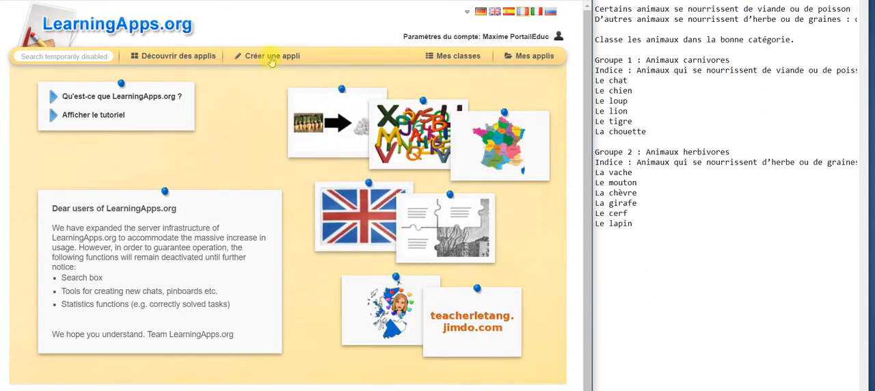
Step: Start creating a new app from the Regroupement template
left_click(271, 59)
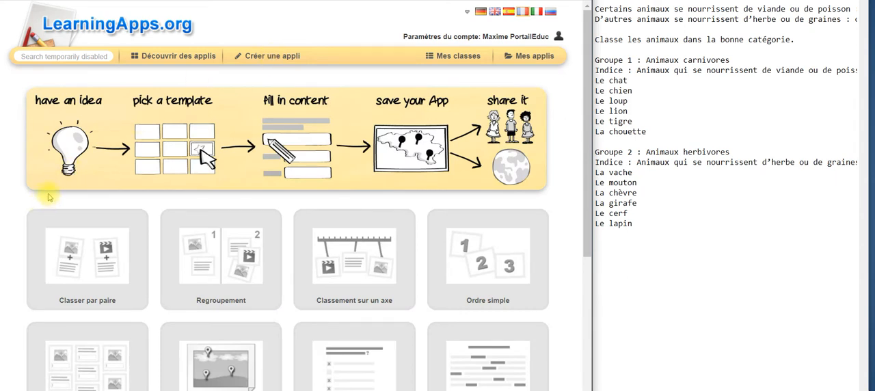
scroll(49, 198, "down", 5)
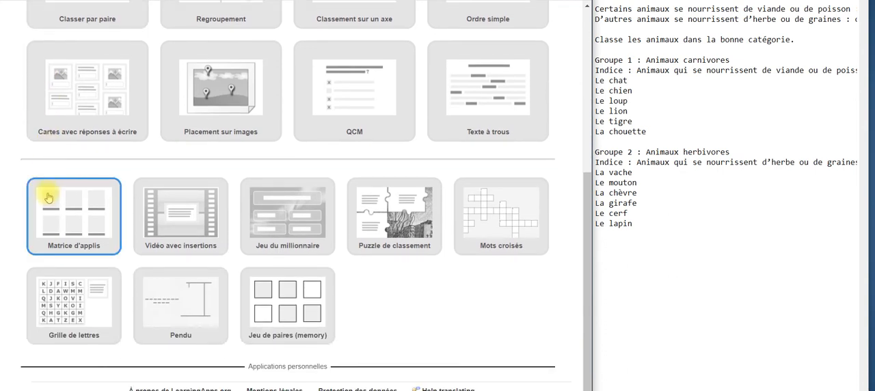
scroll(47, 198, "up", 5)
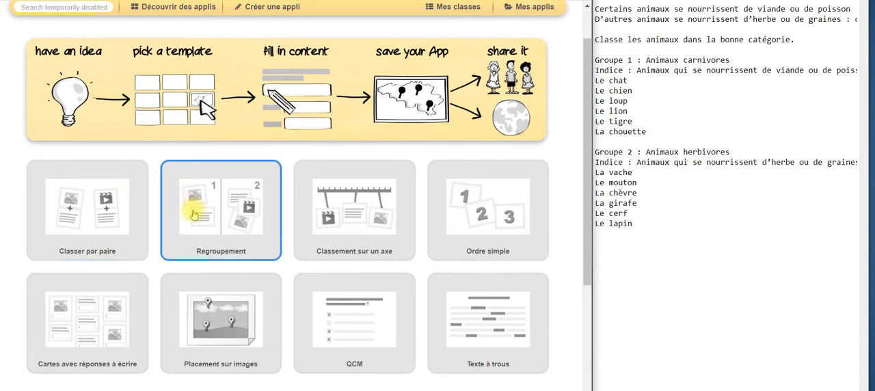
left_click(193, 215)
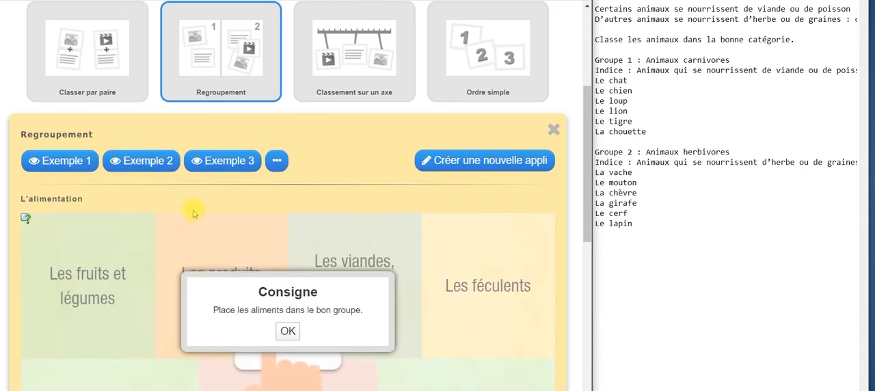
left_click(474, 162)
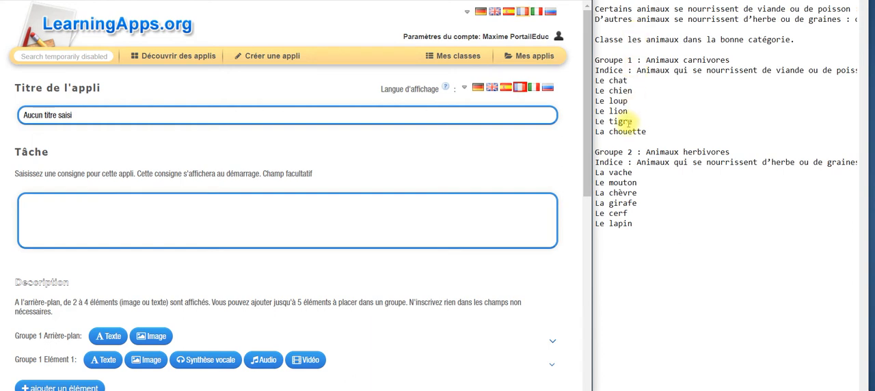
Step: Replace the app's title with "Les animaux carnivores et herbivores"
triple_click(277, 118)
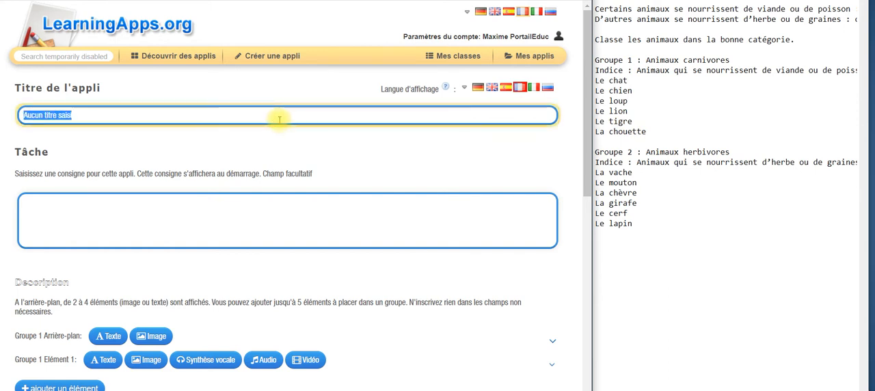
type("Les an")
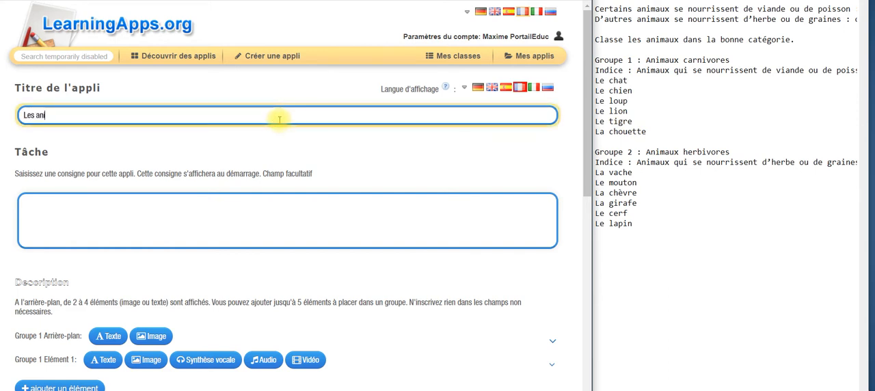
type("imaux carnivo")
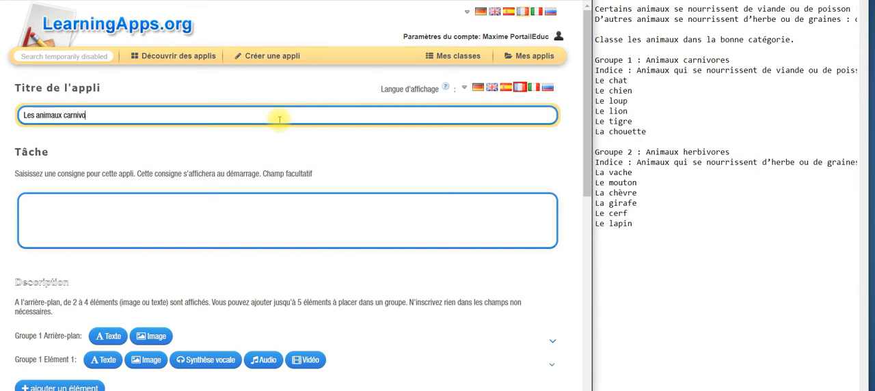
type("res et herbivores")
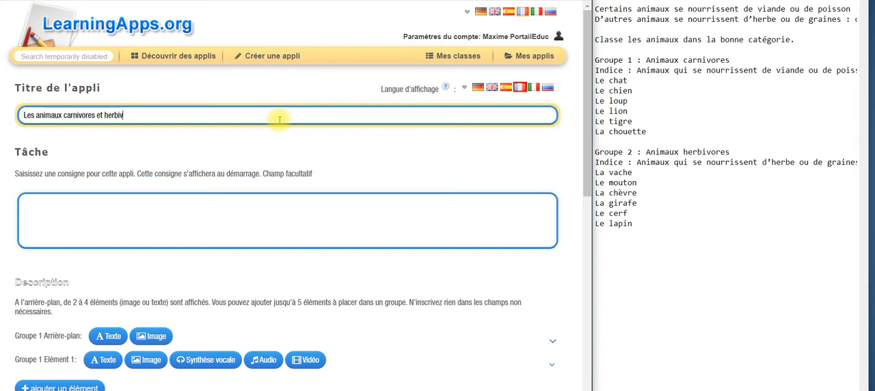
Step: Copy the introduction through "Classe les animaux dans la bonne catégorie." from the notes into the app's task description
left_click(214, 209)
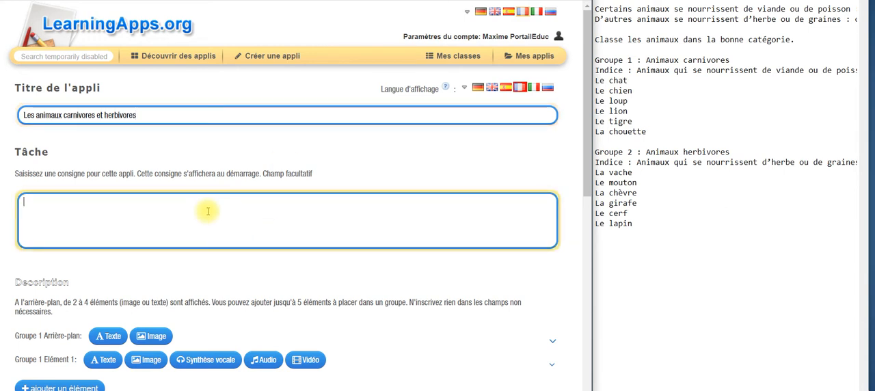
left_click(596, 11)
left_click_drag(596, 11, 597, 49)
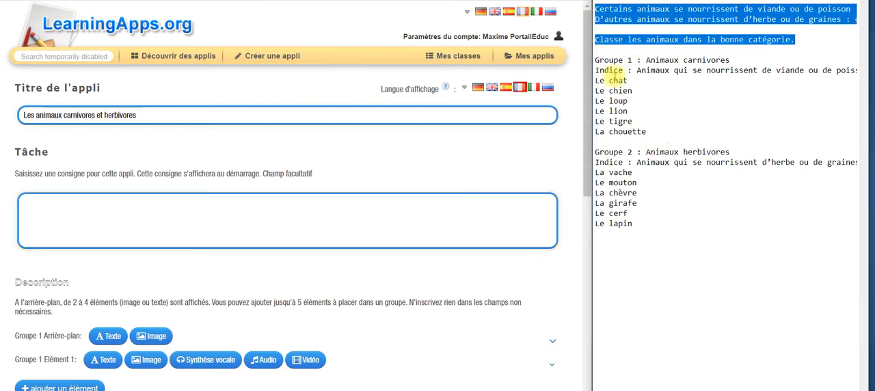
left_click(293, 209)
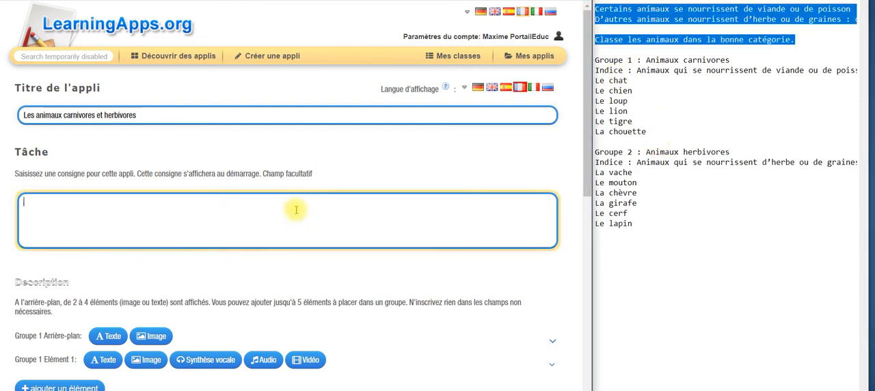
type("Certains animaux se nourrissent de viande ou de poisson : on les appelle les carnivores. D’autres animaux se nourrissent d’herbe ou de graines : on les appelle les végétariens.  Classe les animaux dans la bonne catégorie.")
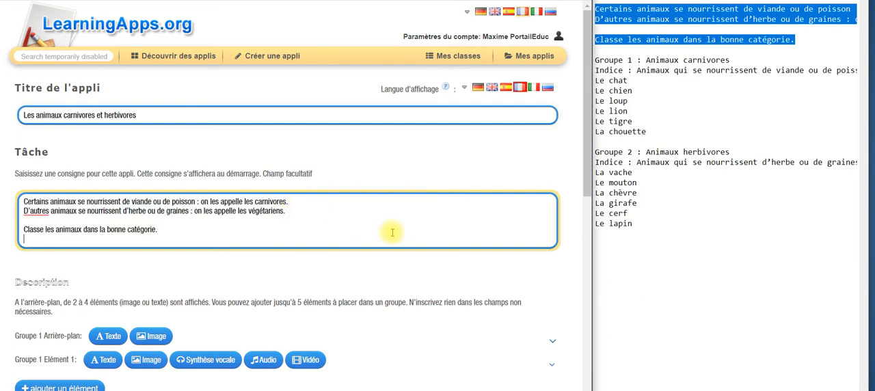
Step: Give group 1 a text background reading "Animaux carnivores", copied from the notes
scroll(392, 231, "down", 3)
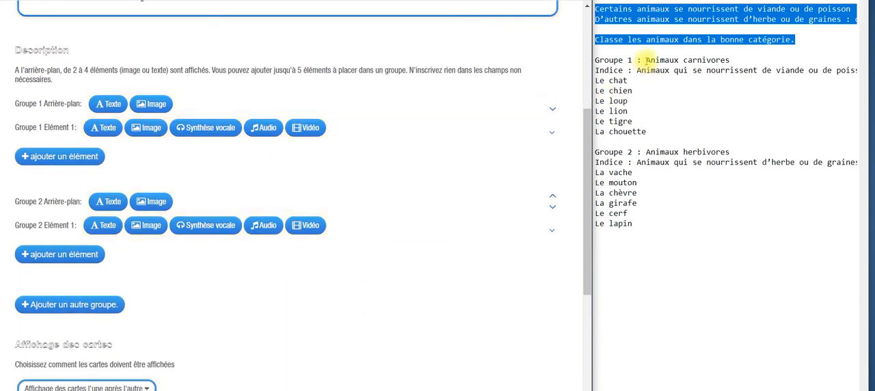
left_click_drag(646, 60, 734, 60)
key("ctrl+c")
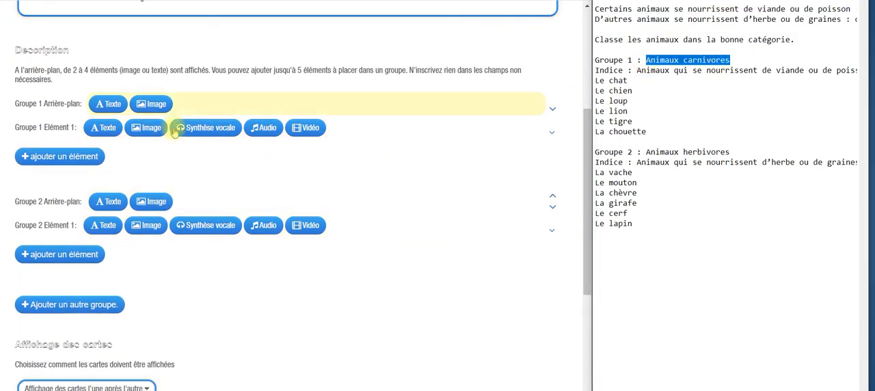
left_click(108, 105)
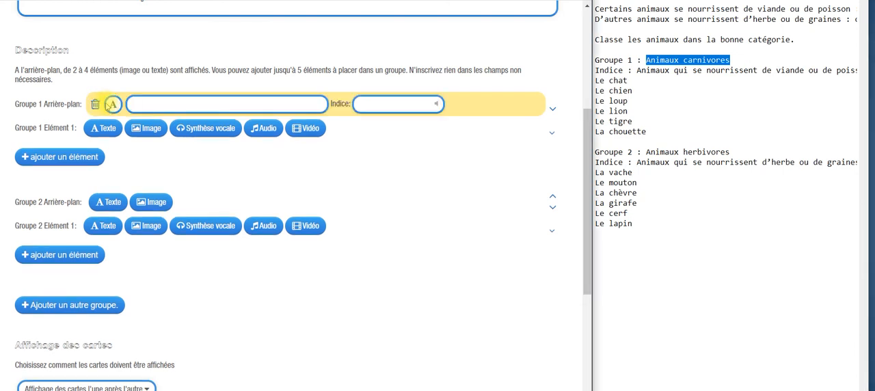
key("ctrl+v")
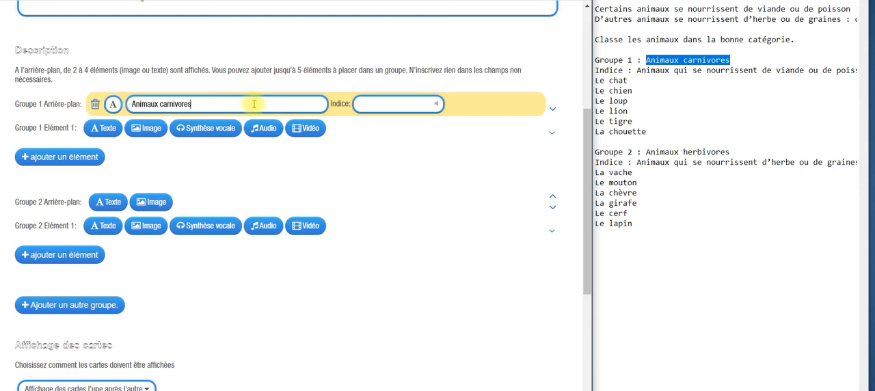
Step: Copy the hint "Animaux qui se nourrissent de viande ou de poisson" from the notes into group 1's background hint
left_click(638, 70)
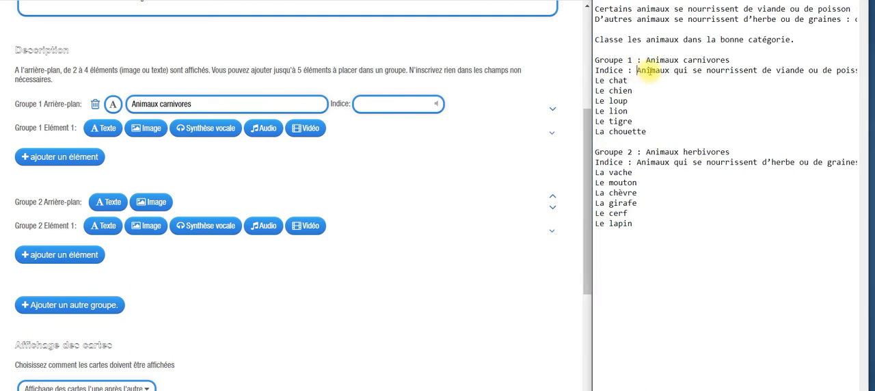
left_click_drag(648, 71, 839, 74)
key("ctrl+c")
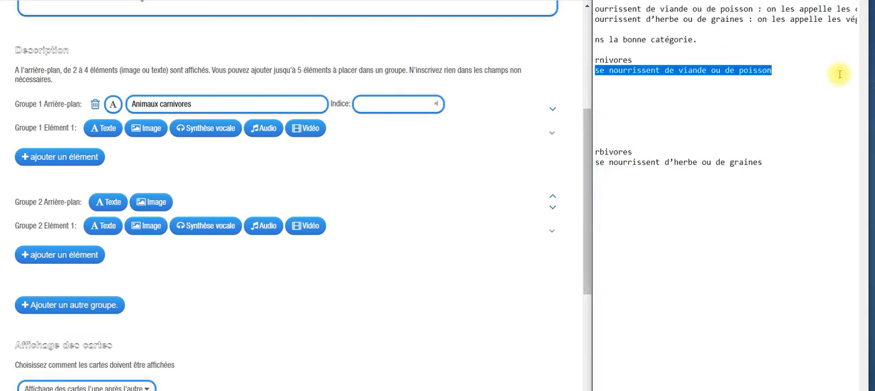
left_click(377, 106)
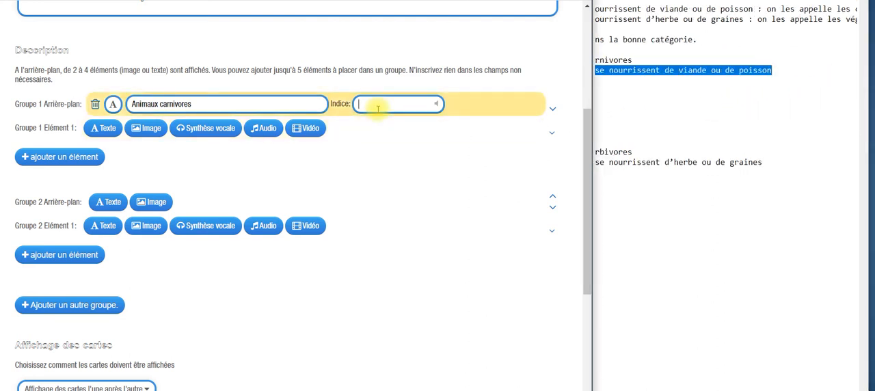
key("ctrl+v")
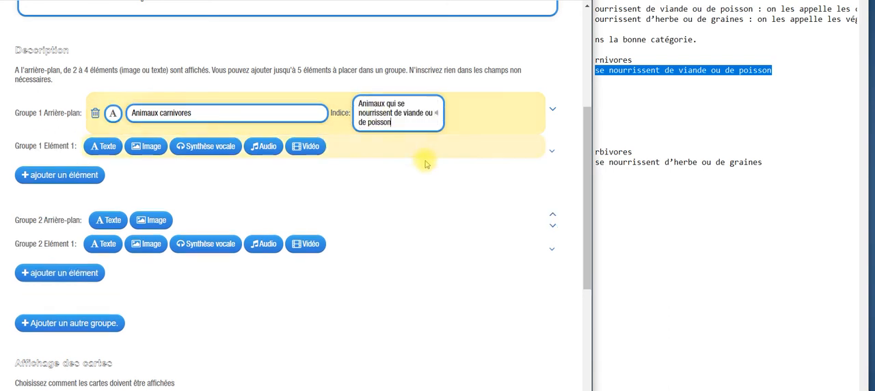
left_click(414, 196)
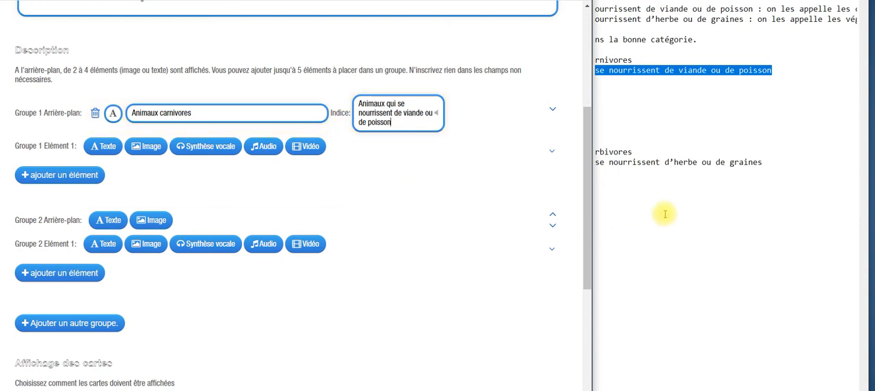
Step: Give group 2 a text background reading "Animaux herbivores", copied from the notes
scroll(663, 382, "left", 3)
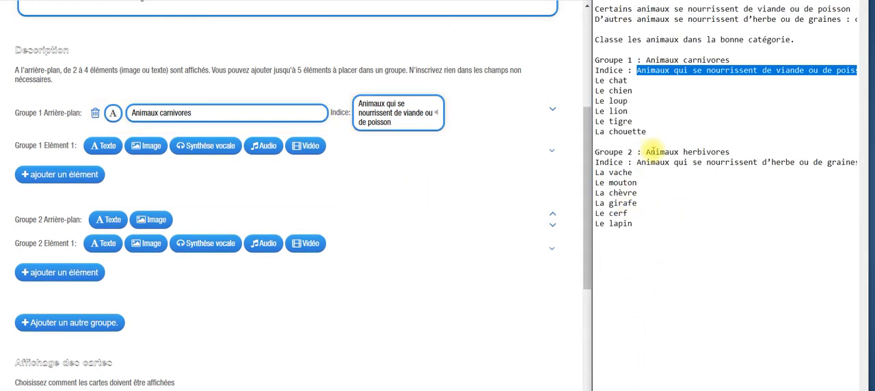
left_click_drag(646, 152, 738, 149)
key("ctrl+c")
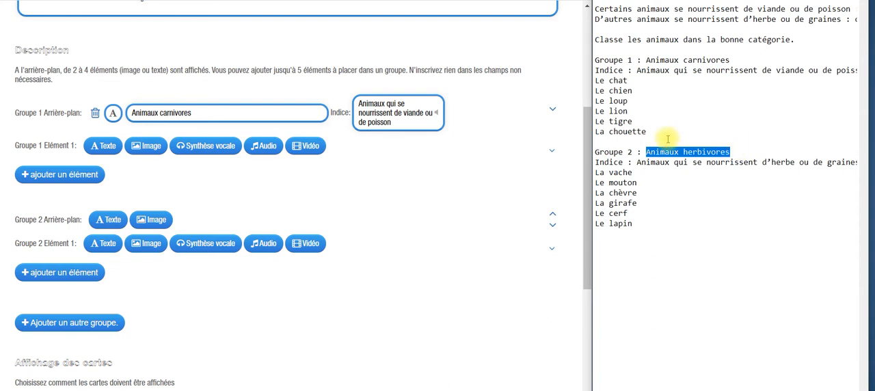
left_click(102, 221)
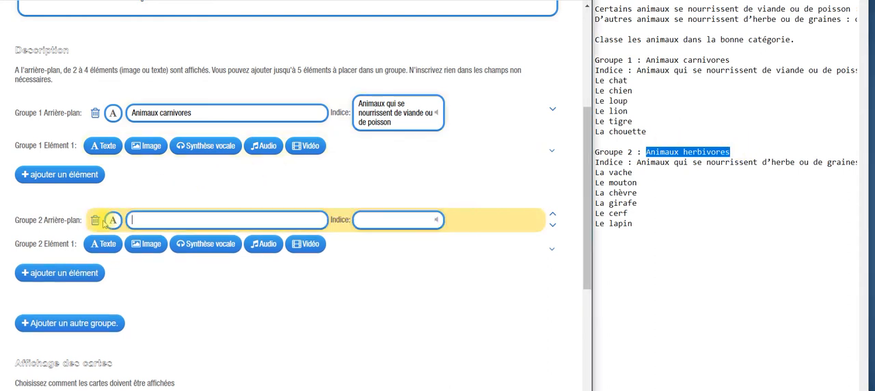
left_click(176, 218)
key("ctrl+v")
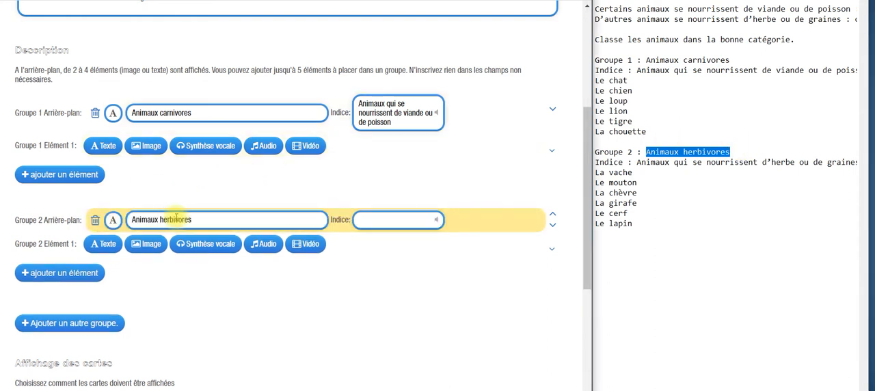
Step: Copy the hint "Animaux qui se nourrissent d'herbe ou de graines" from the notes into group 2's background hint
left_click(637, 163)
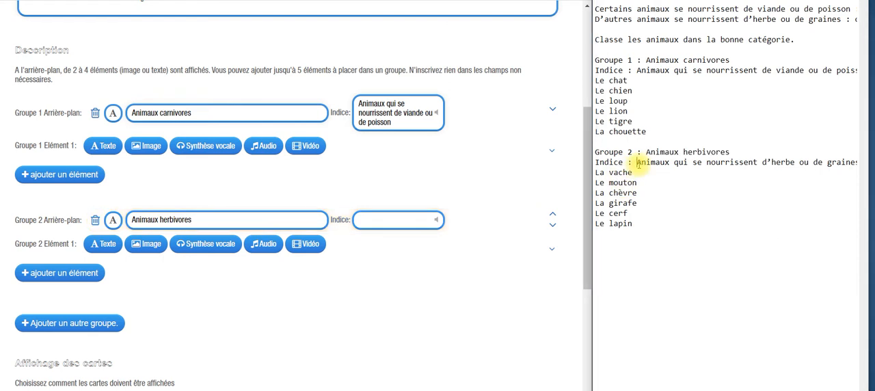
left_click_drag(637, 163, 869, 166)
key("ctrl+c")
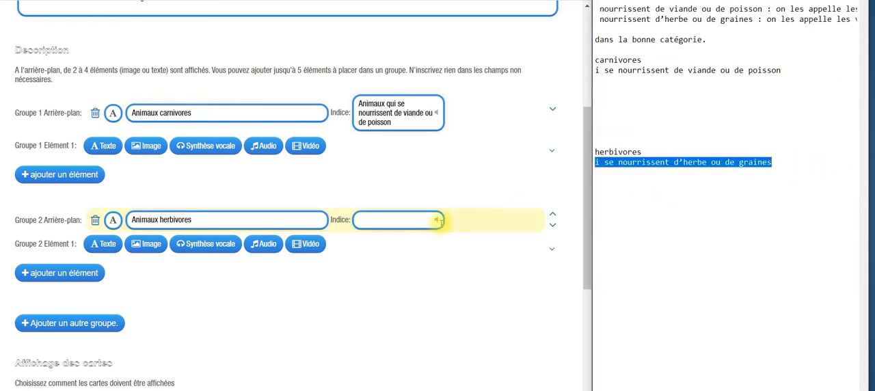
left_click(388, 220)
key("ctrl+v")
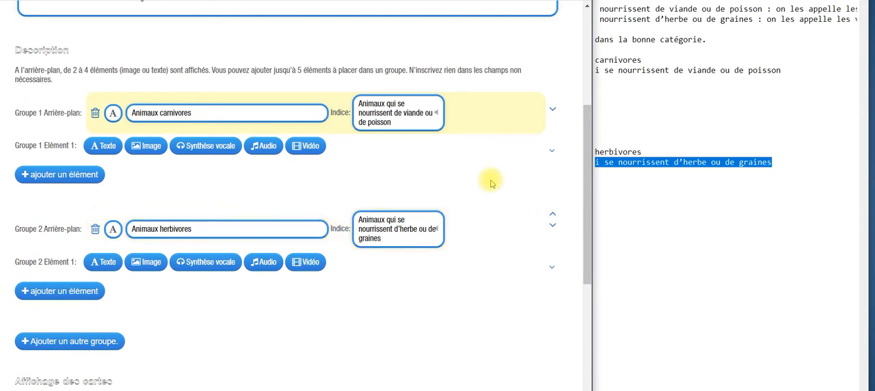
Step: Fill group 1's first two elements with the texts "Le chien" and "Le chat"
left_click(609, 390)
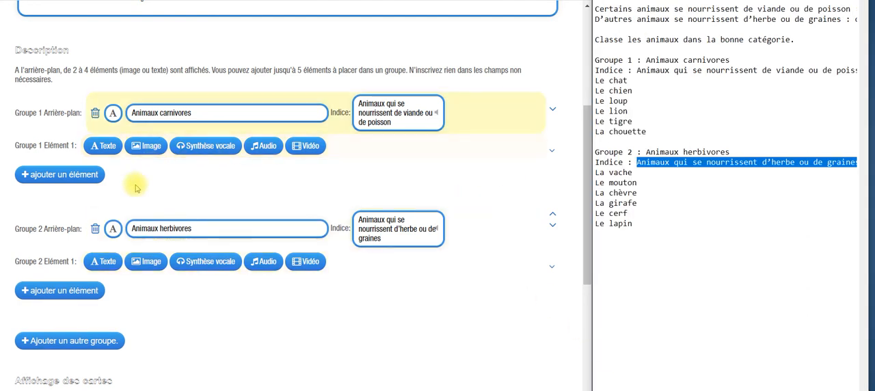
left_click(101, 146)
type("Le chien")
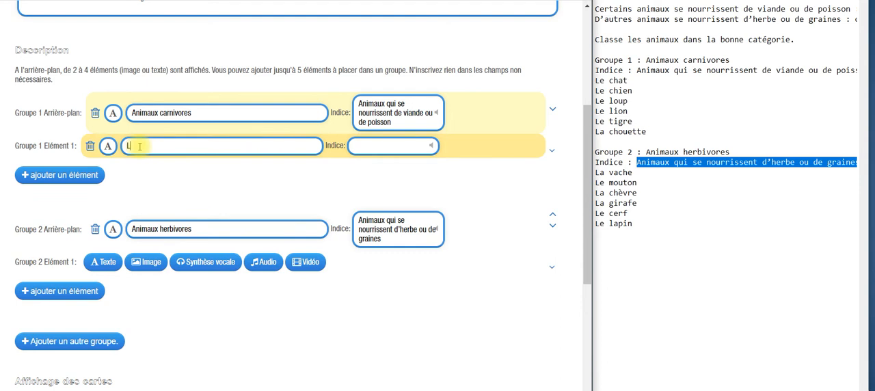
left_click(73, 180)
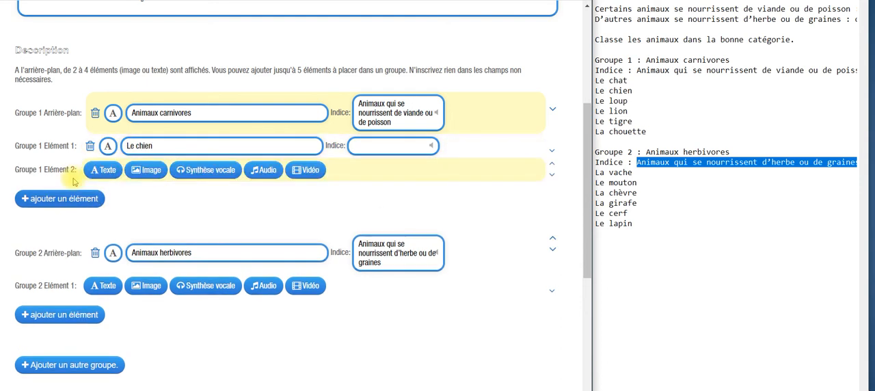
left_click(103, 170)
type("Le chat")
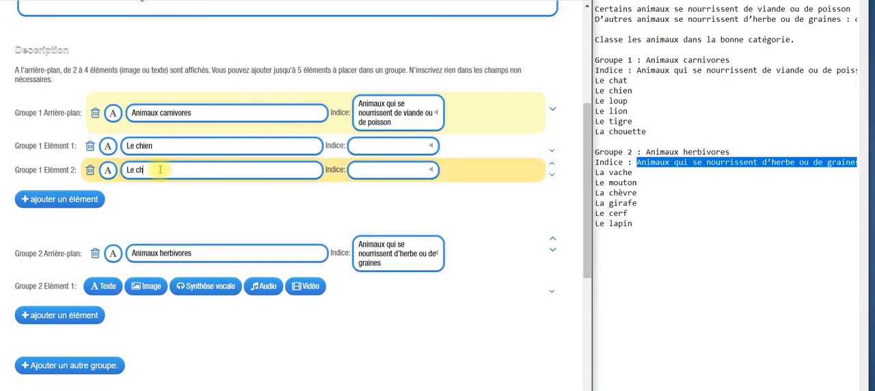
Step: Add a third element to group 1 as text reading "Le loup"
left_click(69, 199)
left_click(106, 195)
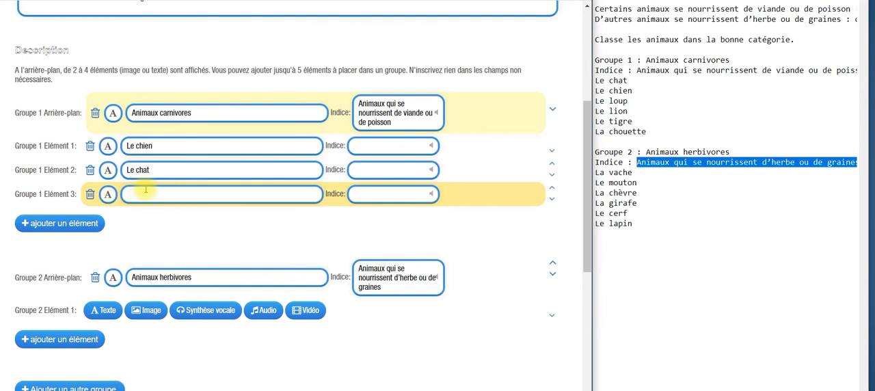
type("Le loup")
Step: Add a fourth element to group 1 using the reclining lion picture from page 3 of an image search for "lion"
left_click(87, 225)
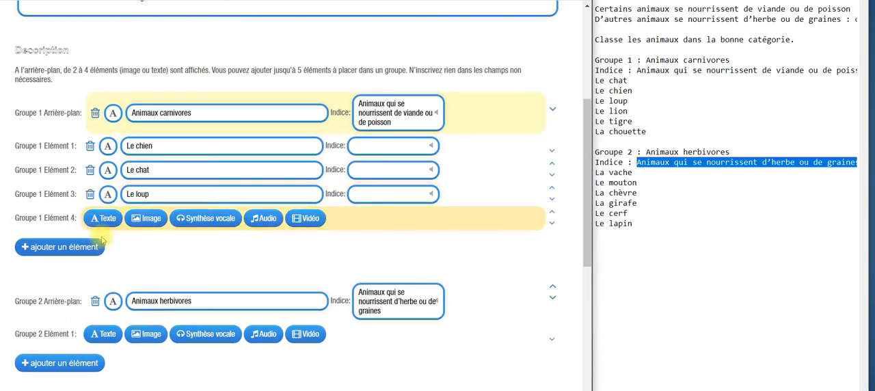
left_click(152, 218)
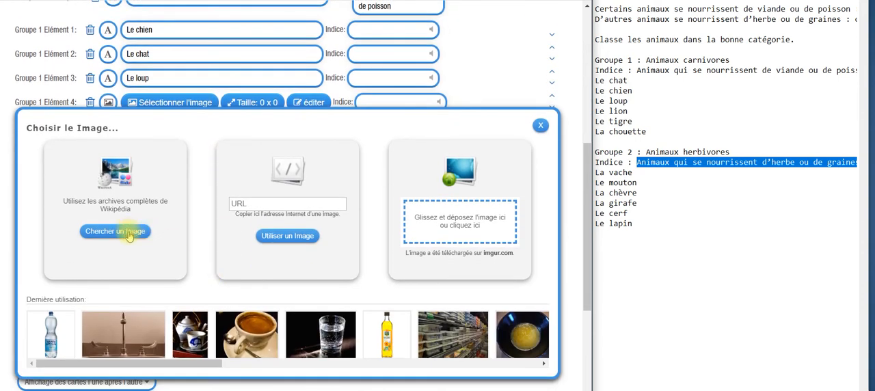
left_click(128, 233)
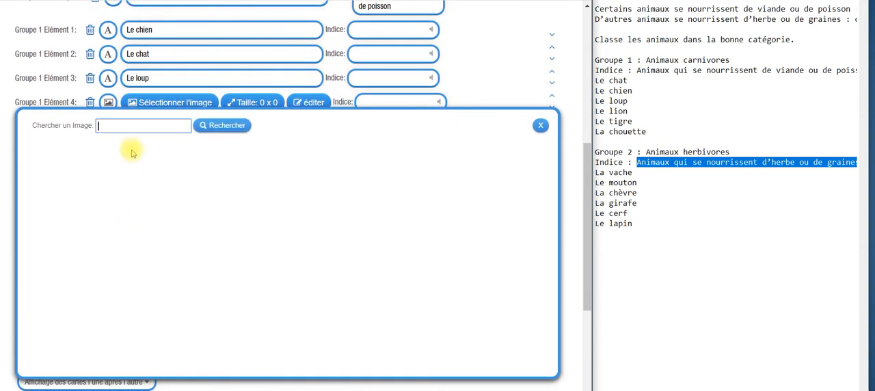
type("lion")
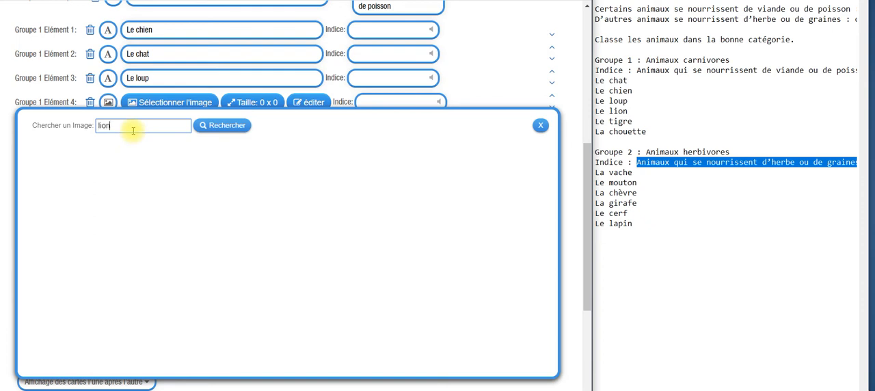
left_click(239, 130)
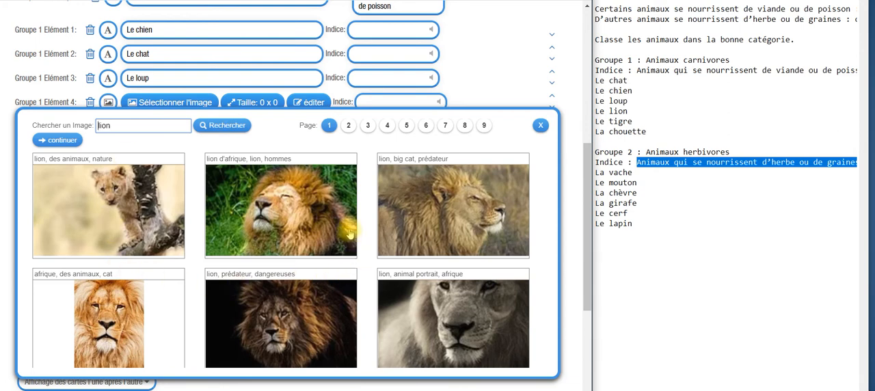
left_click(349, 126)
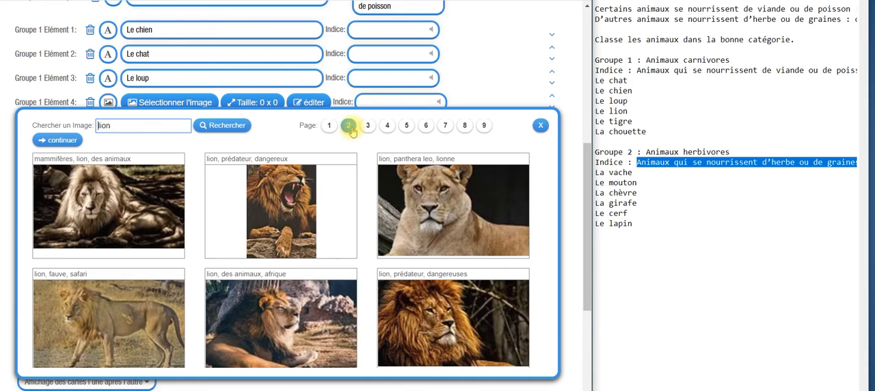
left_click(368, 127)
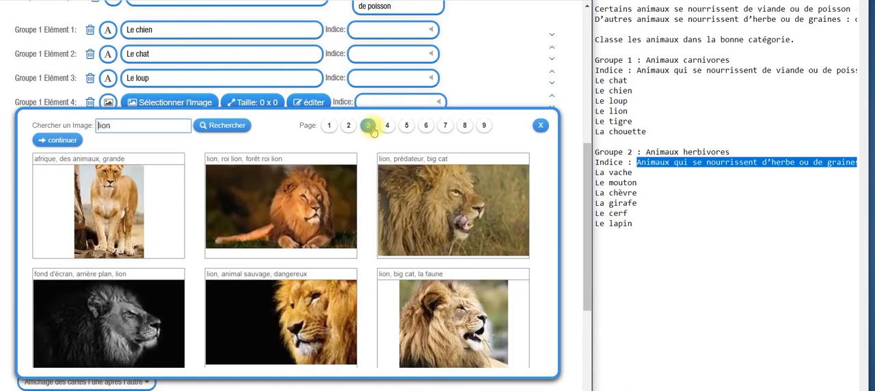
left_click(315, 205)
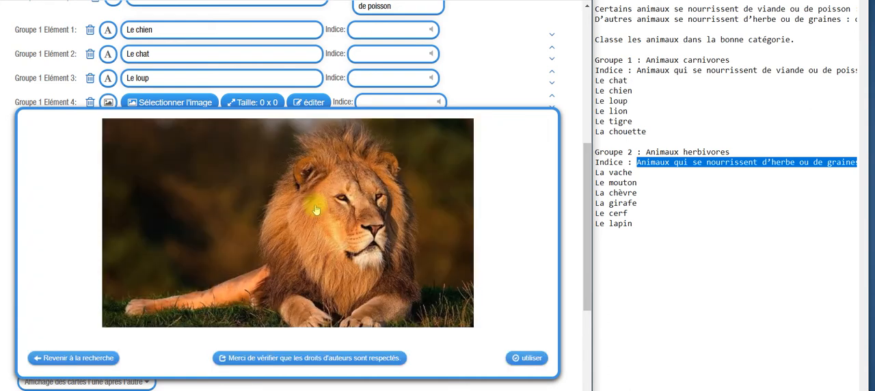
left_click(533, 359)
Step: Add a fifth element to group 1 using a close-up tiger face picture from an image search for "tigre"
left_click(79, 132)
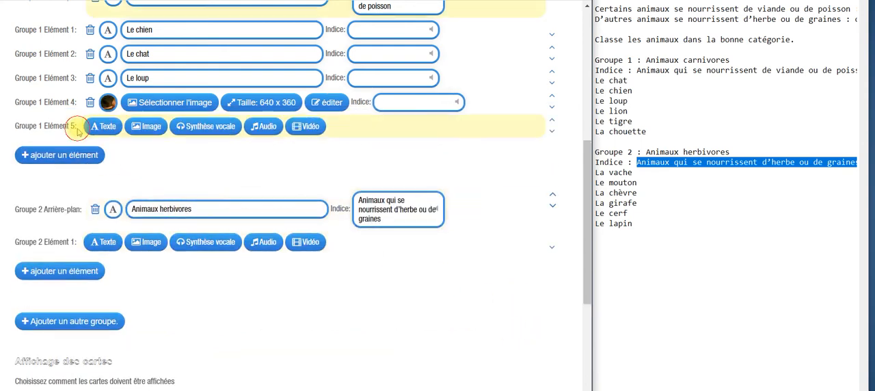
left_click(153, 126)
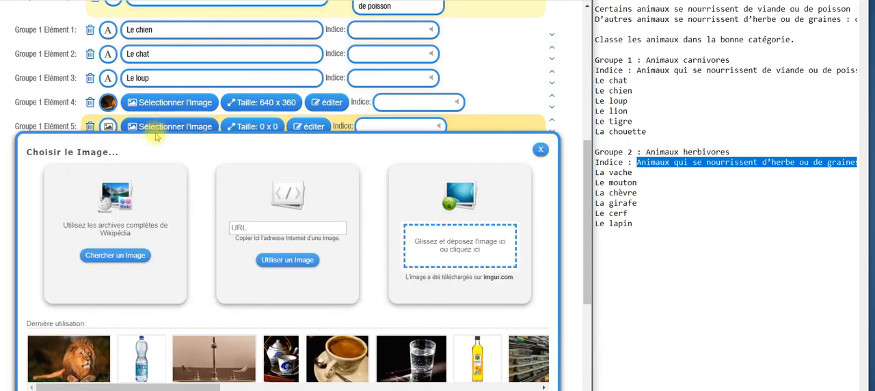
left_click(106, 255)
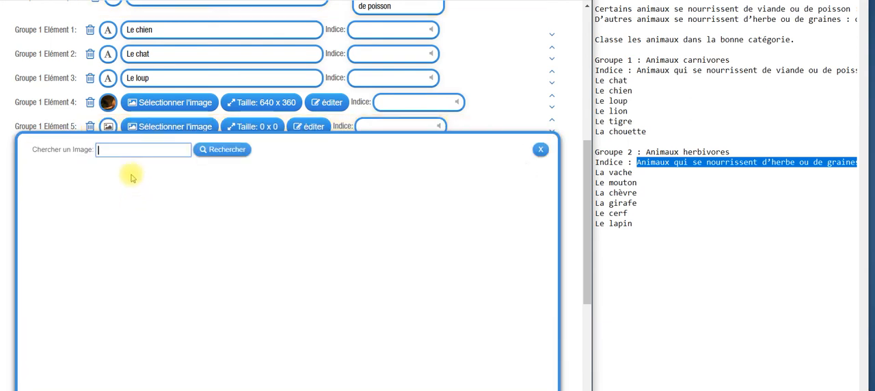
type("tigre")
left_click(226, 152)
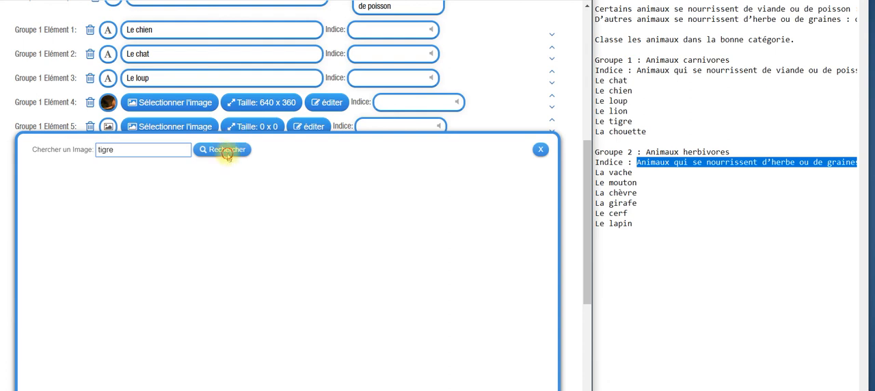
left_click(285, 217)
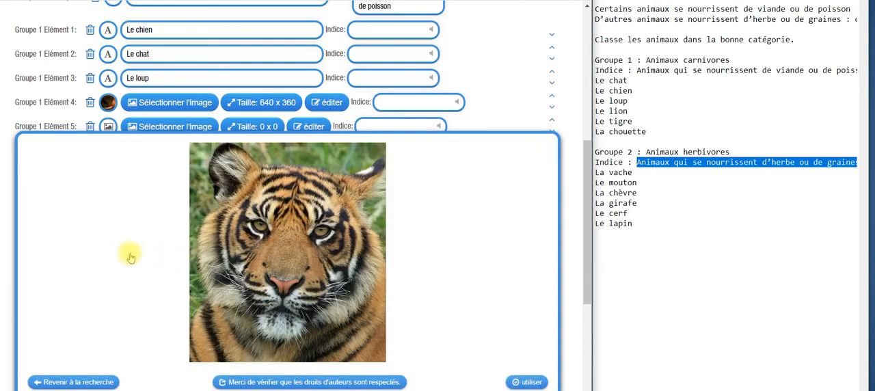
left_click(509, 381)
Step: Add a sixth element to group 1 using the "kaninchenkauz, chouette, terriers" picture from an image search for "chouette"
left_click(70, 156)
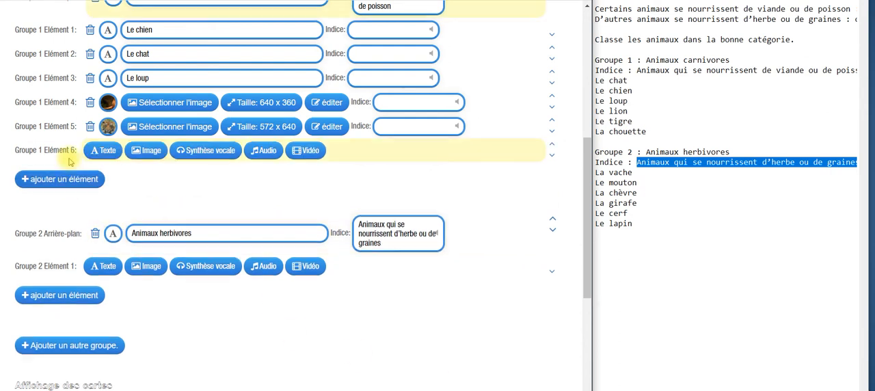
left_click(143, 150)
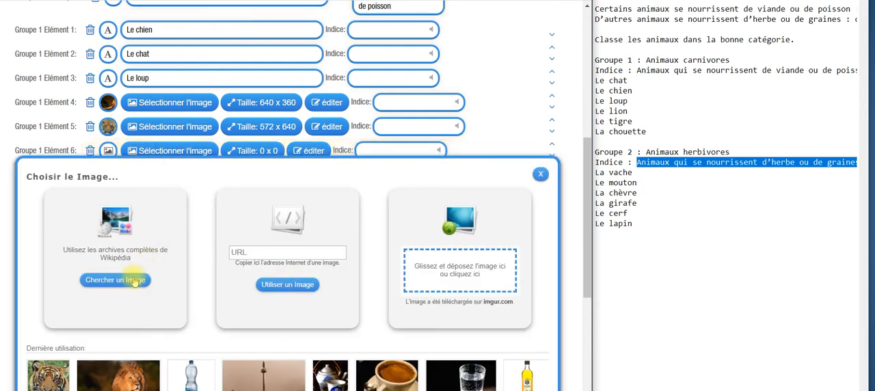
left_click(134, 280)
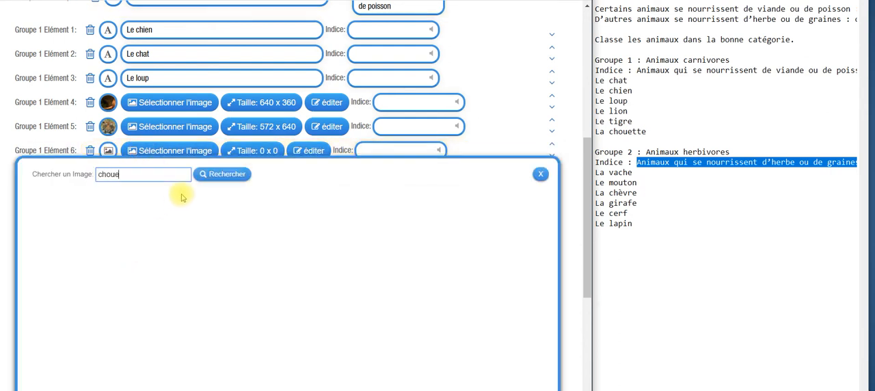
left_click(209, 175)
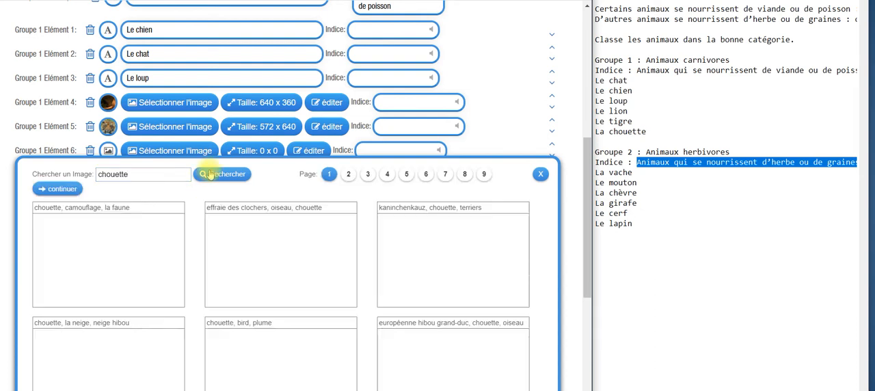
left_click(463, 248)
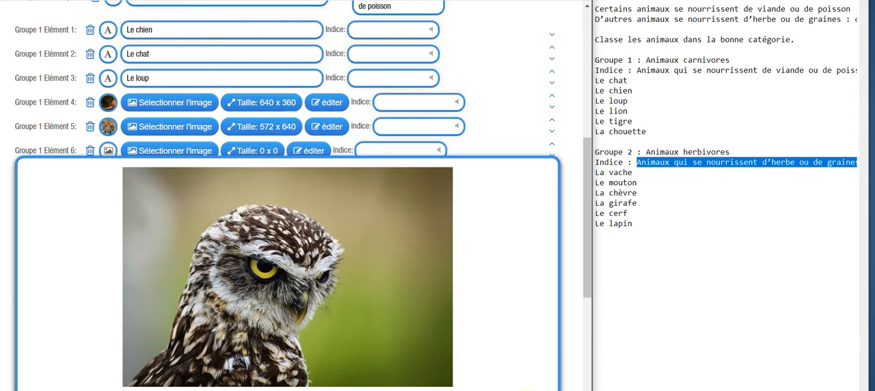
left_click(525, 390)
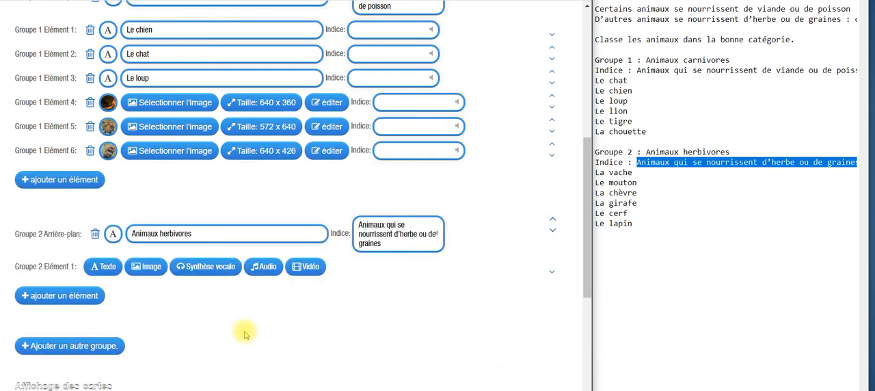
Step: Fill group 2's first three elements with the texts "La vache", "Le mouton" and "La chèvre"
scroll(244, 335, "down", 3)
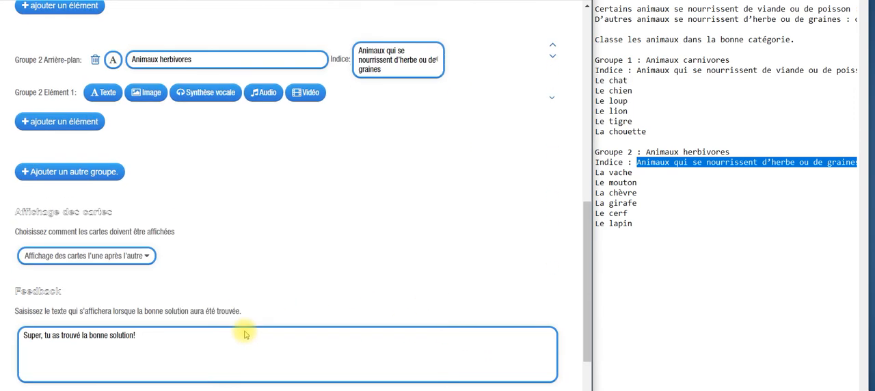
left_click(107, 96)
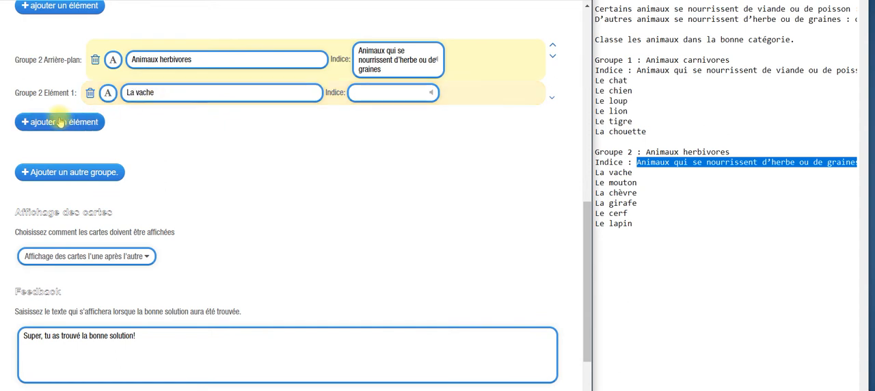
left_click(89, 121)
left_click(108, 118)
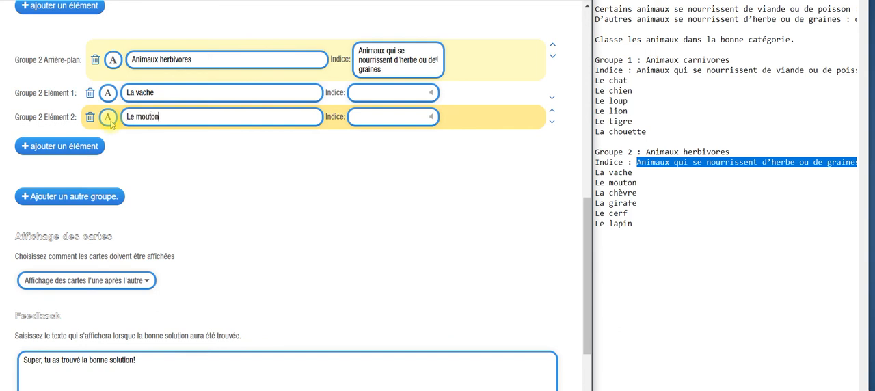
left_click(70, 146)
left_click(110, 140)
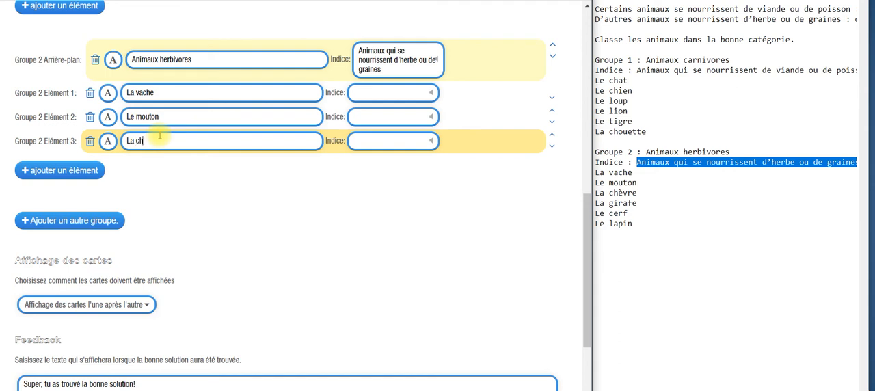
Step: Add a fourth element to group 2 using the "girafe, portrait, safari" picture from an image search for "girafe"
left_click(64, 172)
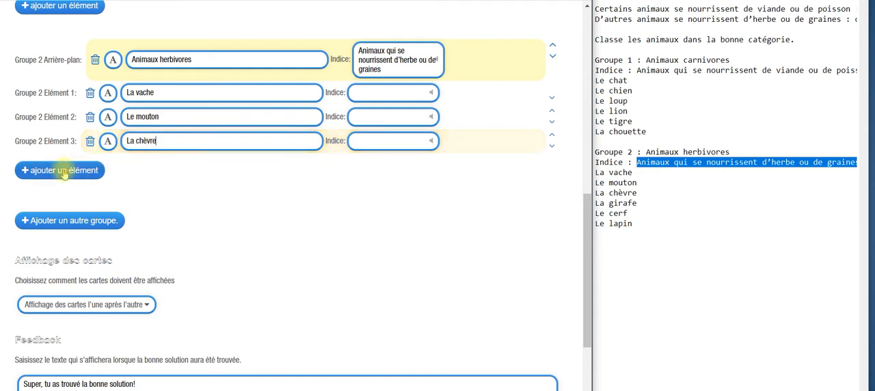
left_click(149, 165)
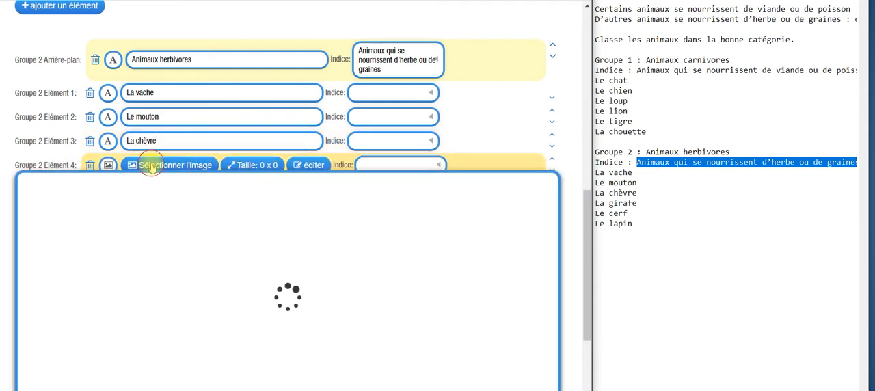
left_click(115, 294)
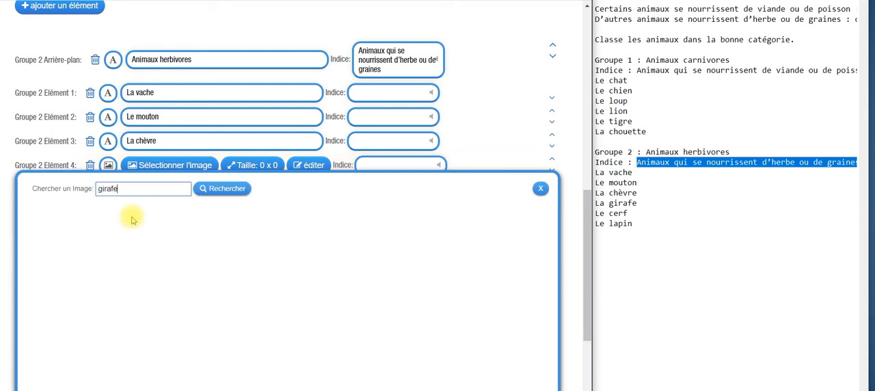
type("girafe")
left_click(221, 188)
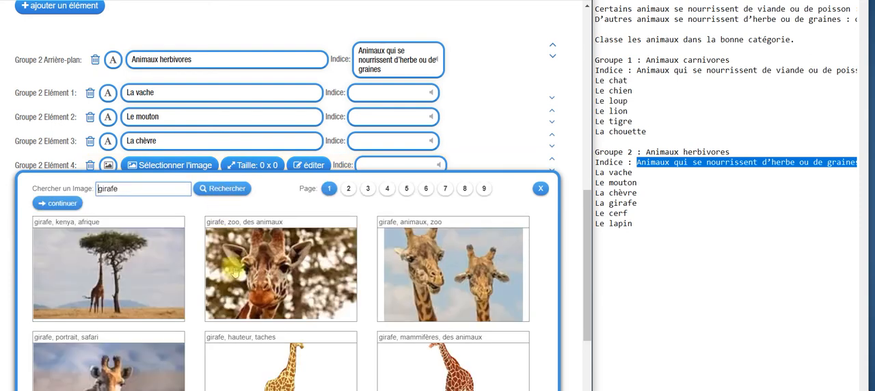
left_click(167, 354)
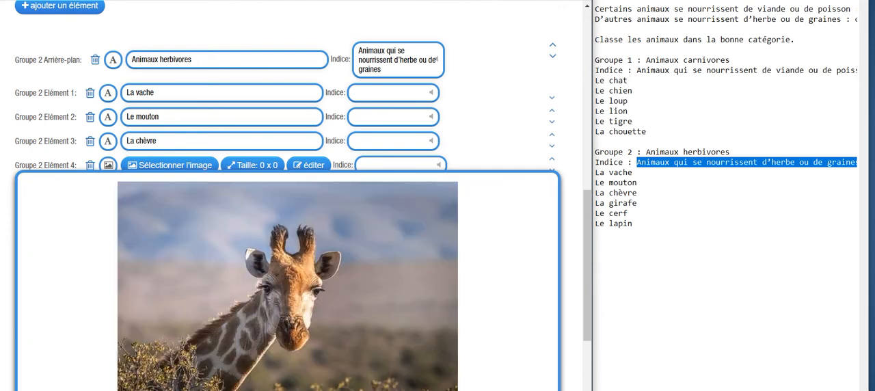
left_click(526, 389)
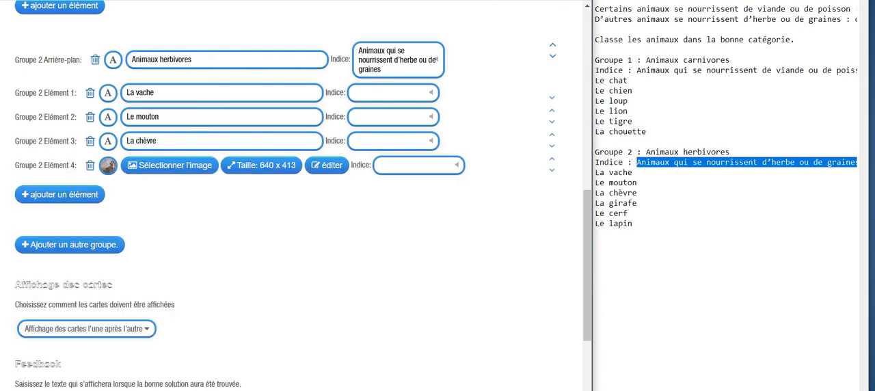
Step: Add a fifth element to group 2 using the "cerfs, bois, la faune" picture from an image search for "cerf"
left_click(68, 194)
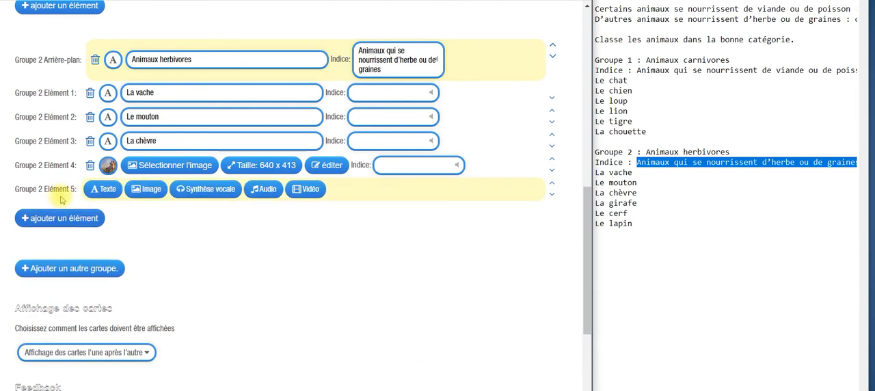
left_click(151, 191)
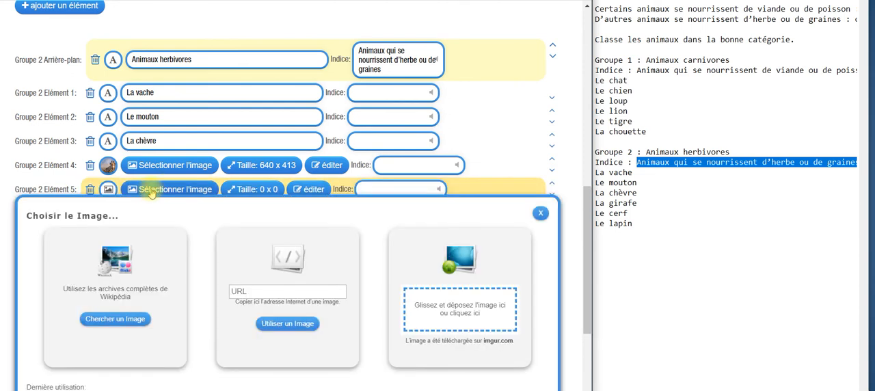
left_click(134, 317)
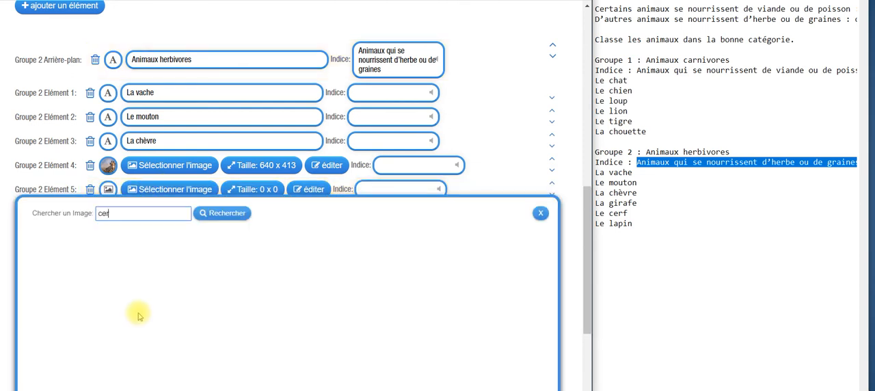
type("cerf")
left_click(226, 214)
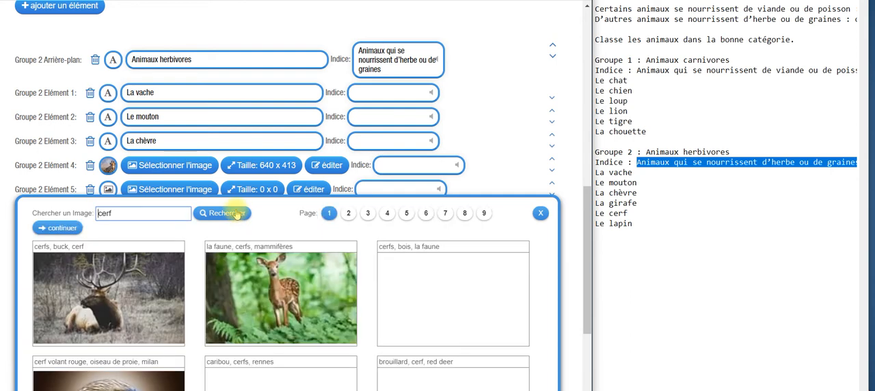
left_click(430, 308)
scroll(432, 311, "down", 2)
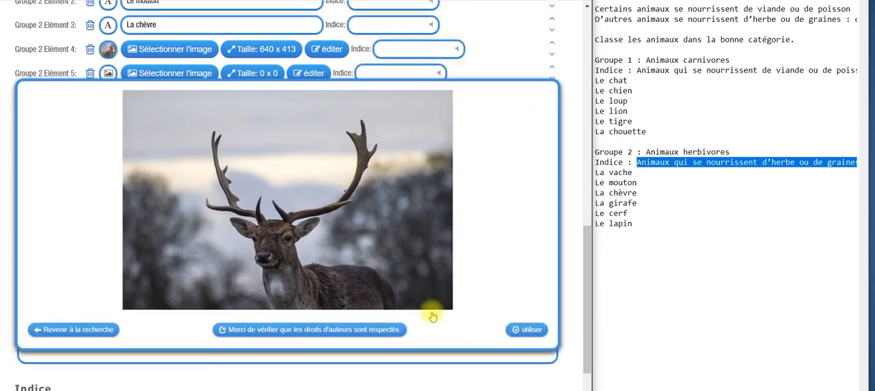
left_click(531, 331)
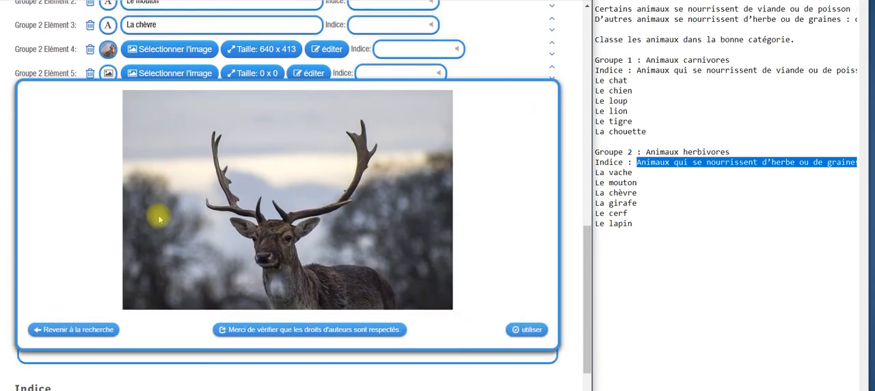
Step: Add a sixth element to group 2 using the "adorable, lapin, bunny" picture from an image search for "lapin"
left_click(75, 103)
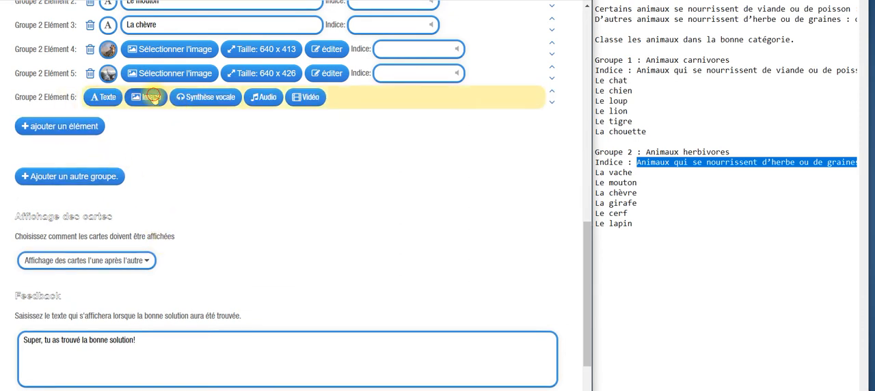
left_click(147, 98)
left_click(140, 227)
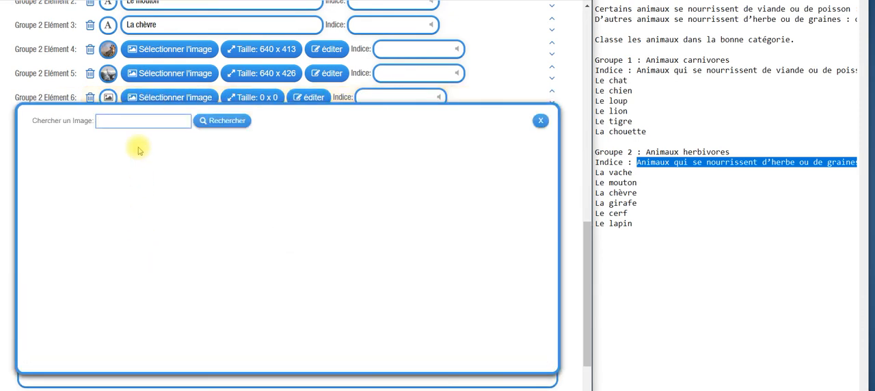
type("lapin")
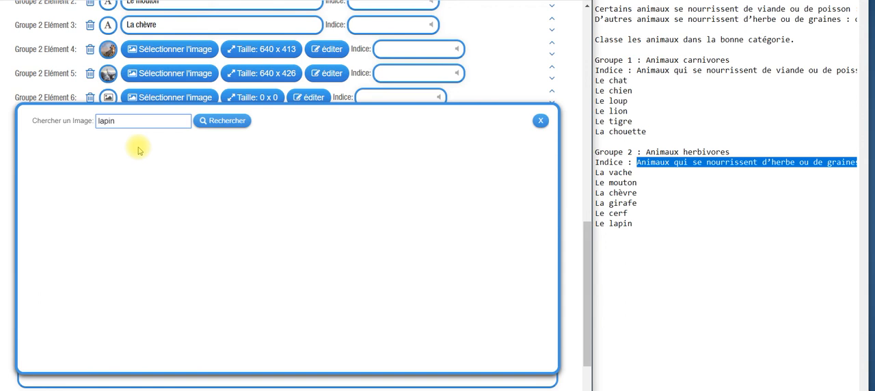
left_click(214, 121)
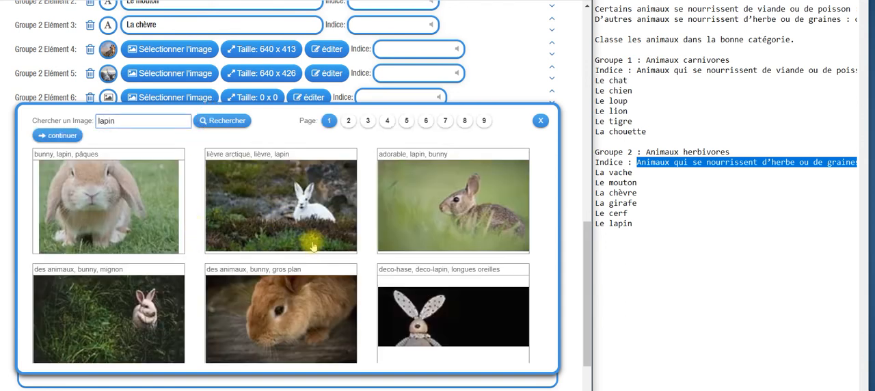
left_click(418, 219)
left_click(530, 354)
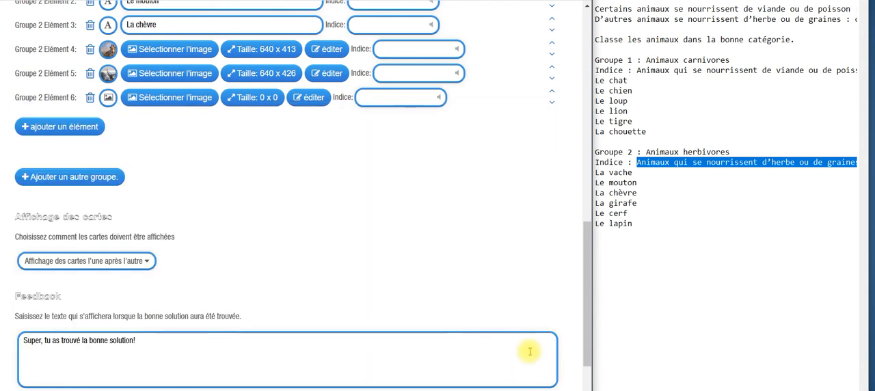
Step: Set the card display mode to "Affichage des cartes l'une après l'autre"
scroll(410, 249, "up", 1)
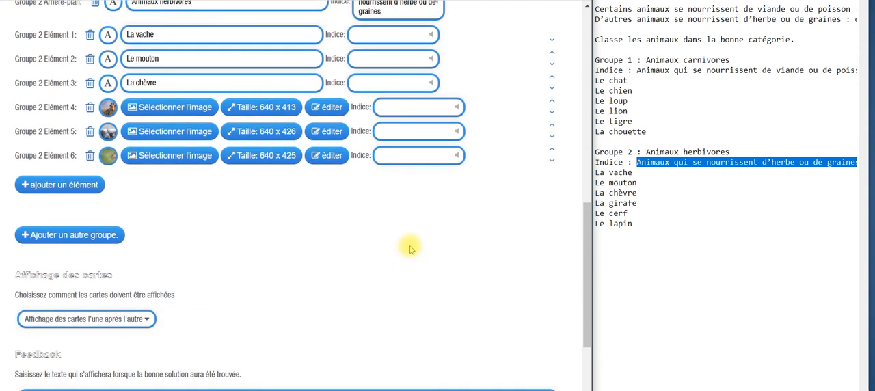
scroll(410, 249, "down", 2)
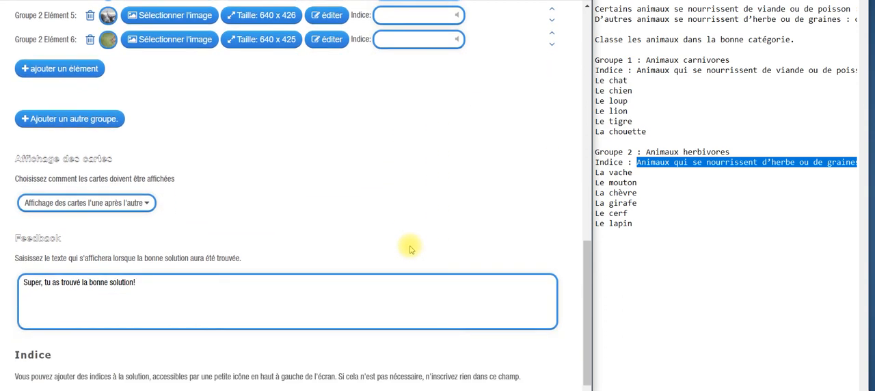
scroll(410, 250, "down", 2)
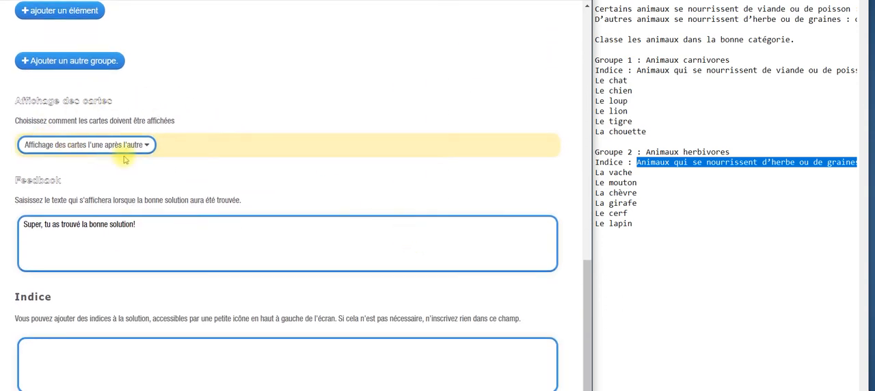
left_click(148, 150)
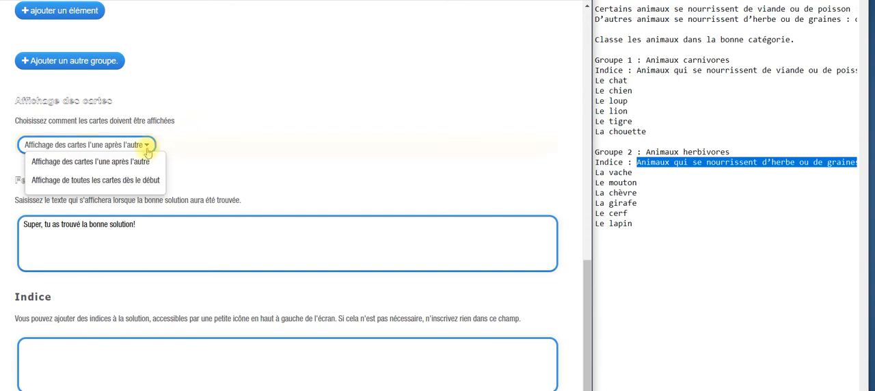
left_click(145, 161)
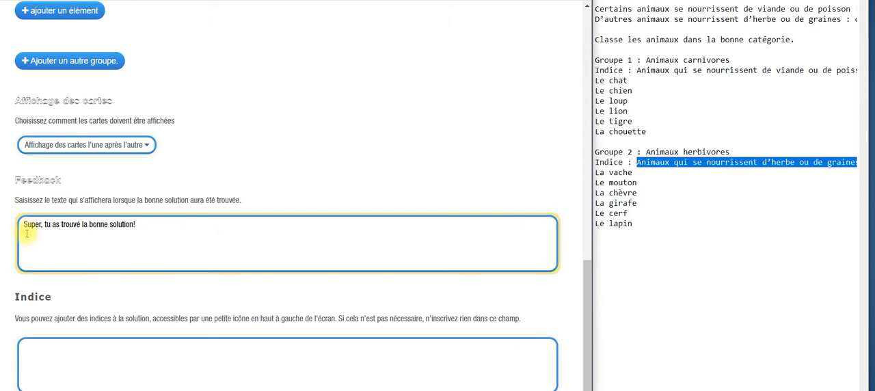
Step: Replace the feedback text with "Bravo ! Tu as fait de ton mieux, continue ainsi !"
left_click(169, 225)
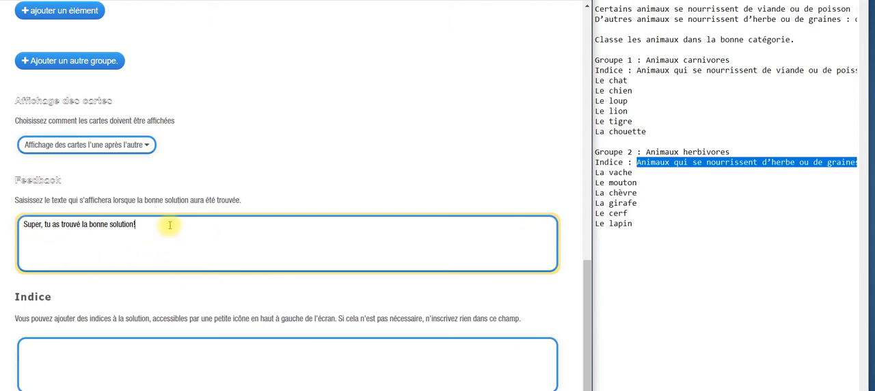
left_click_drag(169, 225, 22, 223)
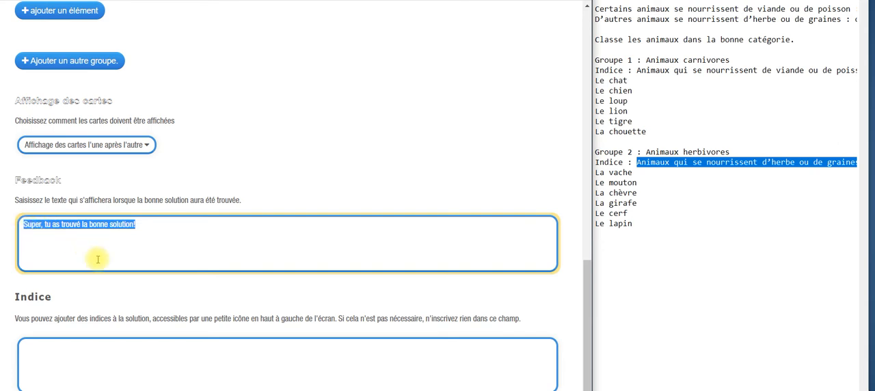
type("B")
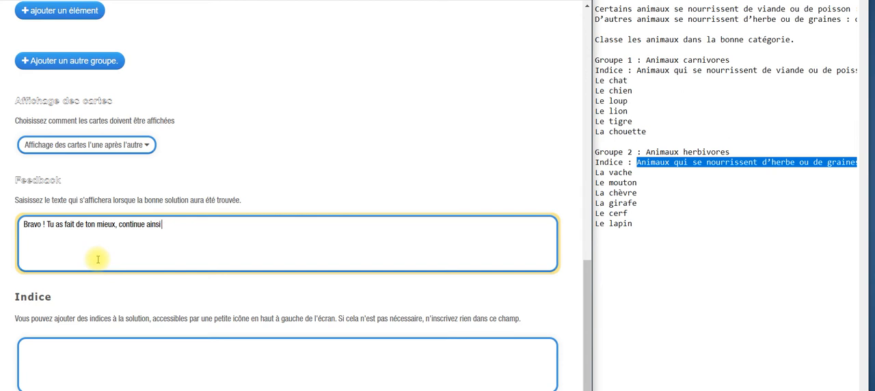
Step: Open the exercise preview and dismiss its instruction message to start the activity
scroll(98, 259, "down", 2)
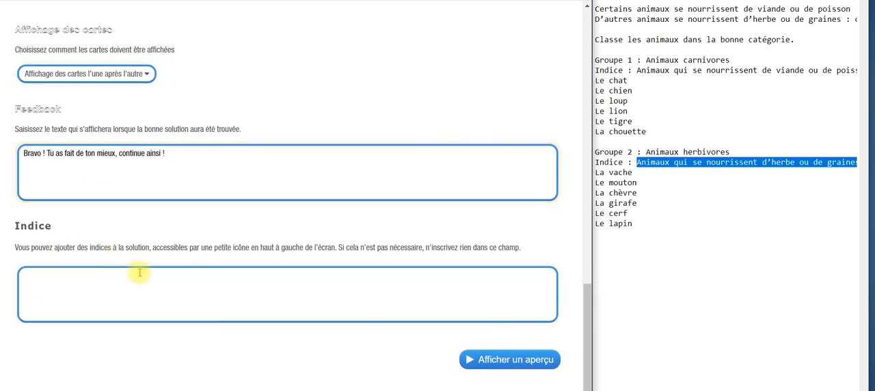
left_click(532, 361)
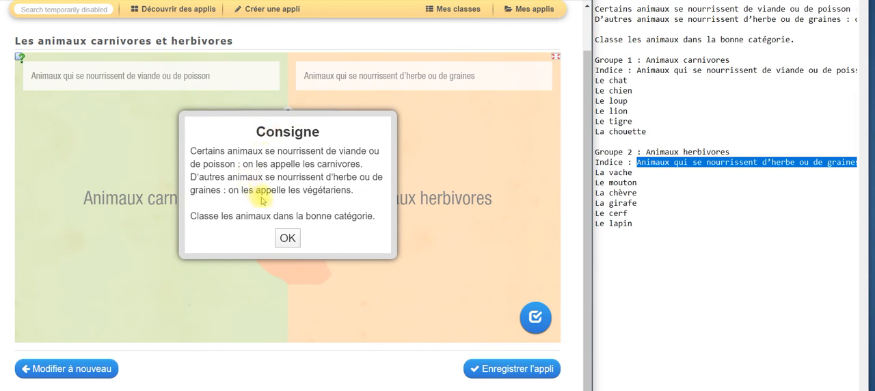
left_click(288, 238)
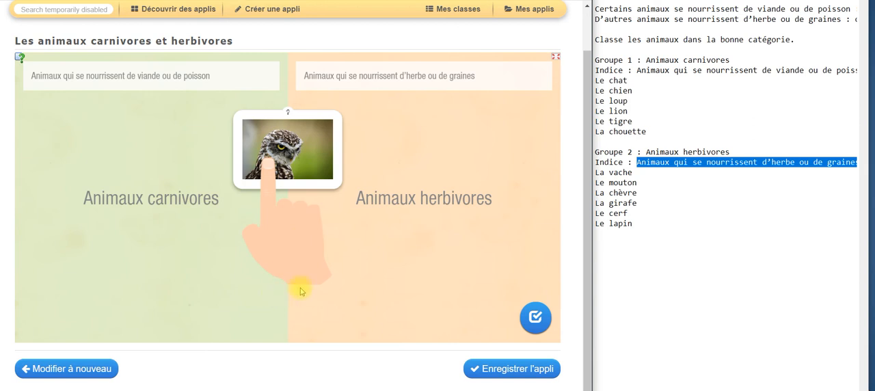
Step: Place the owl and lion cards among the carnivores, and "La chèvre", "Le mouton", the tiger, "Le loup" and the giraffe among the herbivores
left_click_drag(288, 145, 199, 140)
left_click_drag(289, 150, 464, 150)
left_click_drag(283, 156, 93, 232)
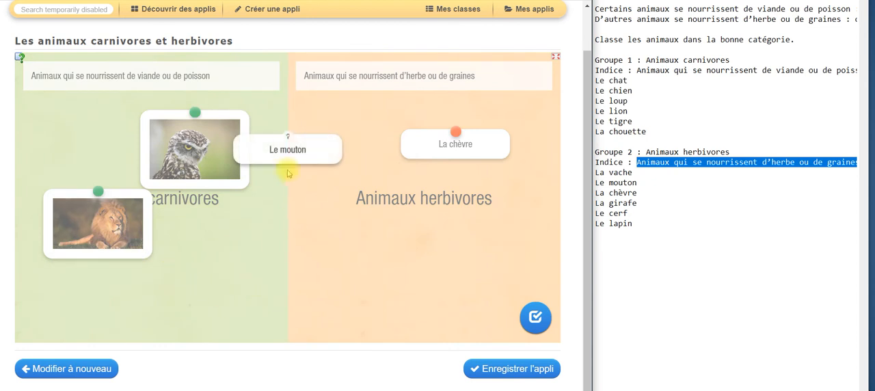
left_click_drag(285, 149, 483, 231)
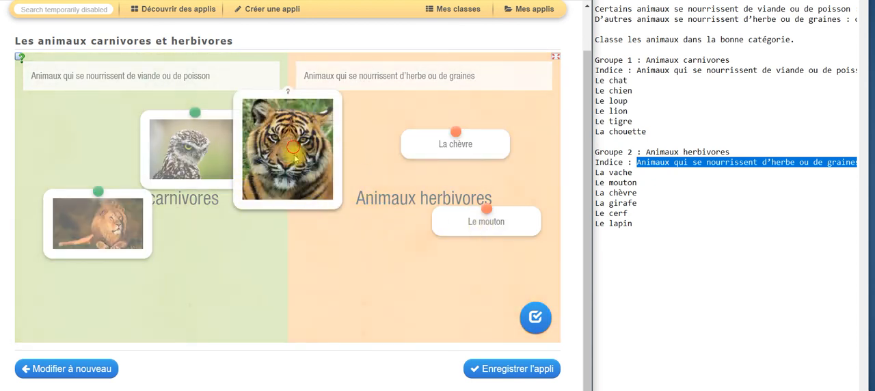
left_click_drag(294, 157, 371, 280)
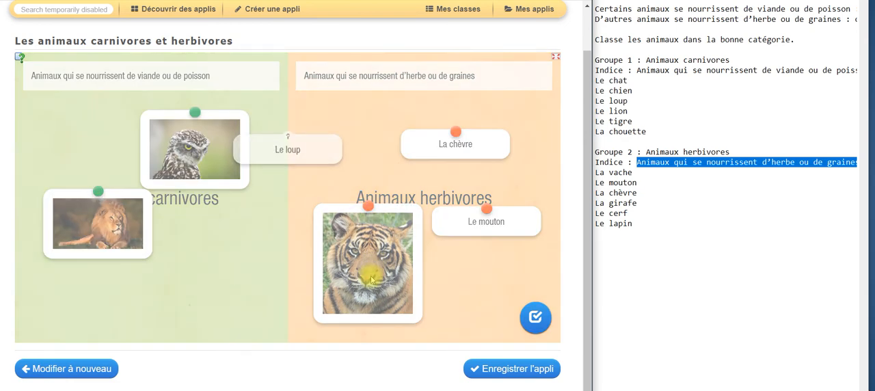
left_click_drag(287, 149, 352, 166)
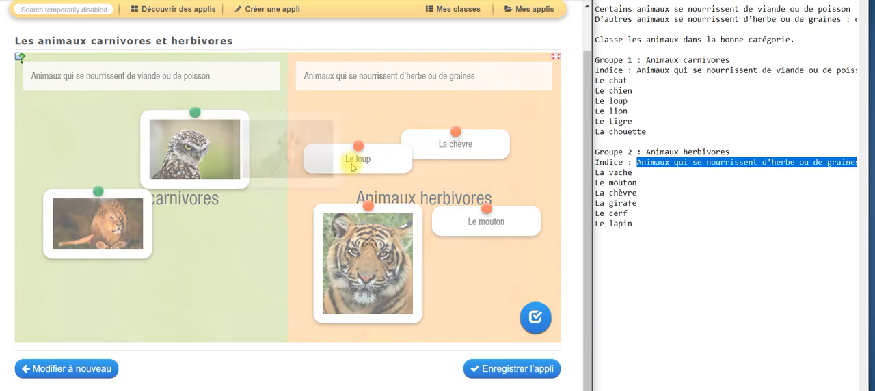
left_click_drag(279, 150, 448, 185)
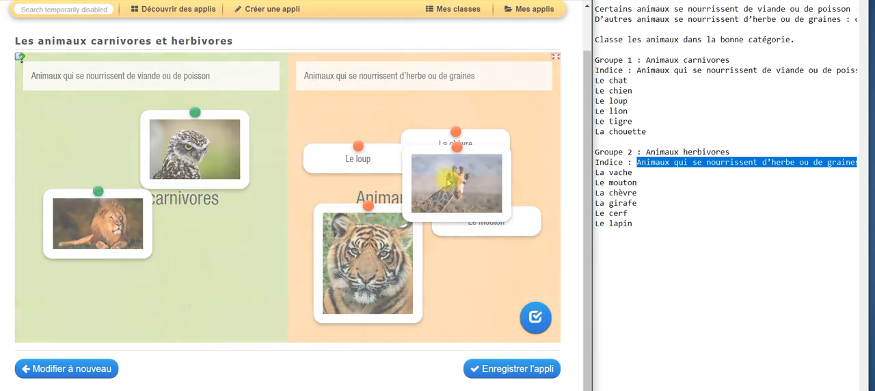
Step: Place "Le chat", the deer and "Le chien" among the carnivores, the rabbit and "La vache" among the herbivores, and check the solution
left_click_drag(301, 154, 191, 238)
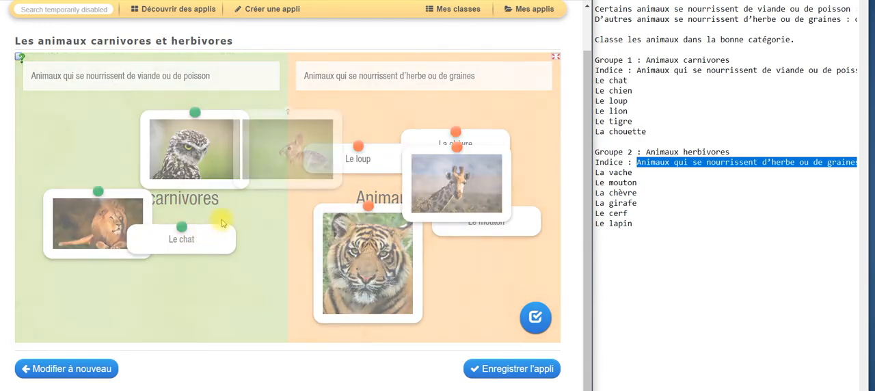
left_click_drag(287, 149, 389, 186)
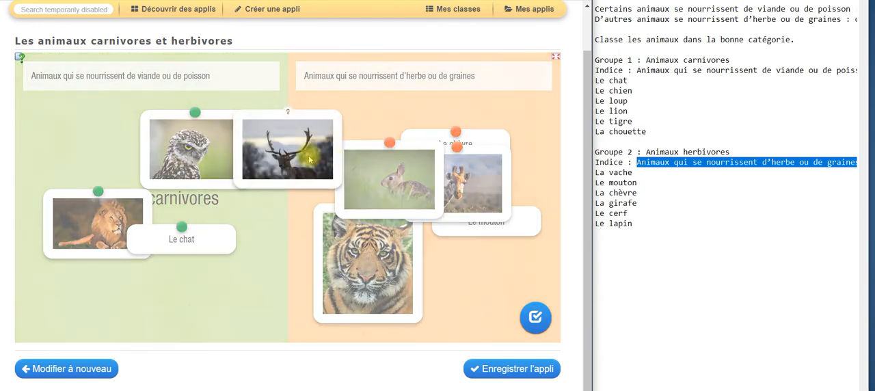
left_click_drag(309, 152, 209, 279)
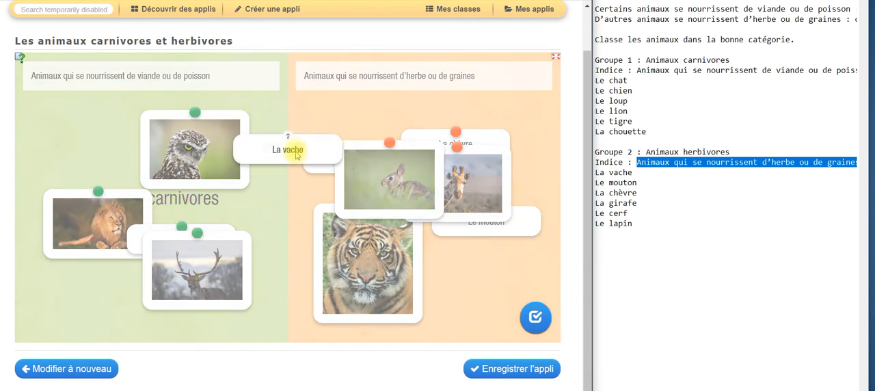
left_click_drag(293, 146, 430, 174)
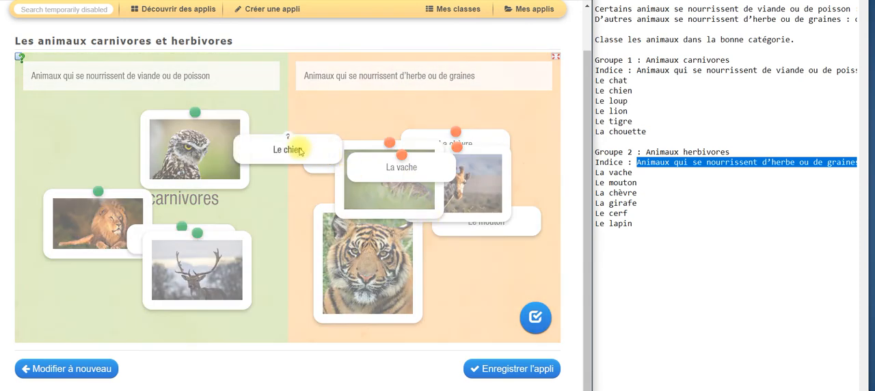
left_click_drag(298, 149, 162, 153)
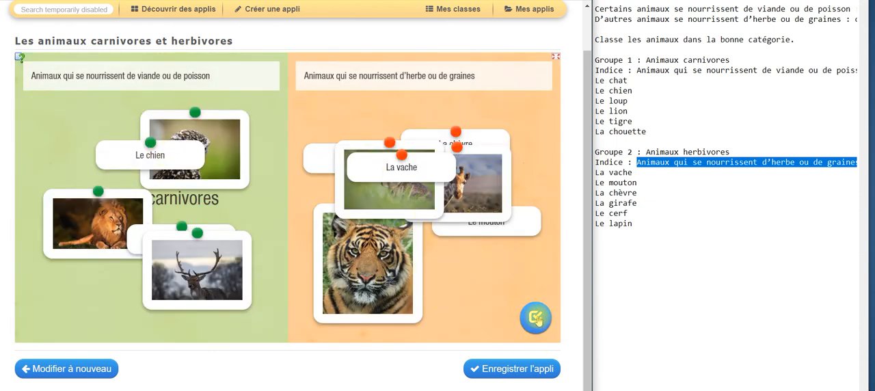
left_click(536, 317)
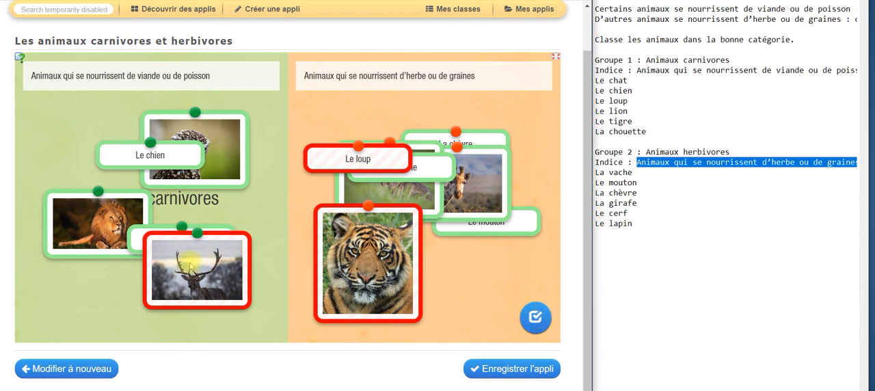
Step: Move the deer to the herbivores and "Le loup" and the tiger to the carnivores, check the solution and dismiss the feedback
left_click_drag(218, 251, 479, 205)
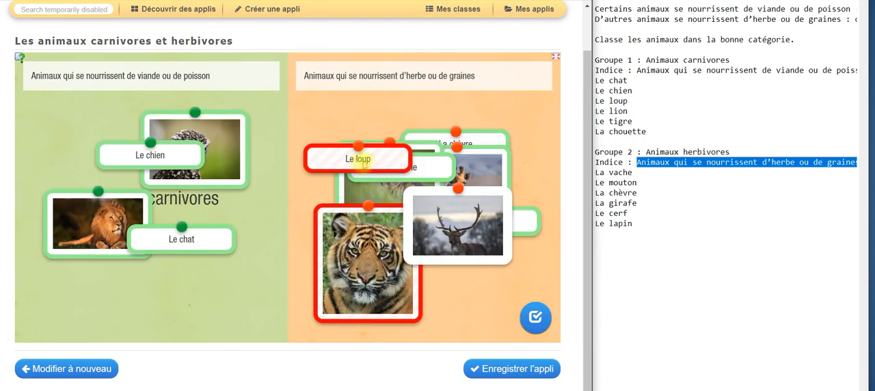
left_click_drag(332, 152, 88, 134)
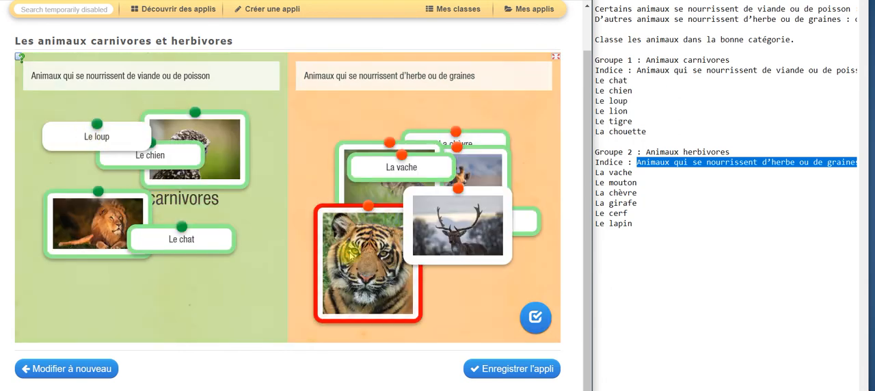
left_click_drag(345, 273, 164, 230)
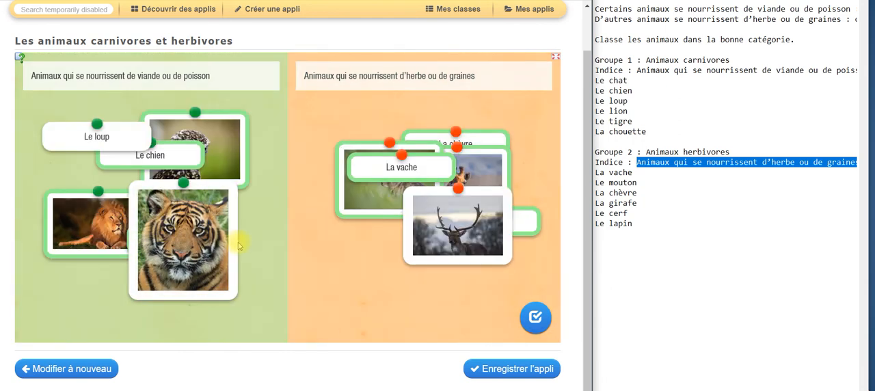
left_click(536, 318)
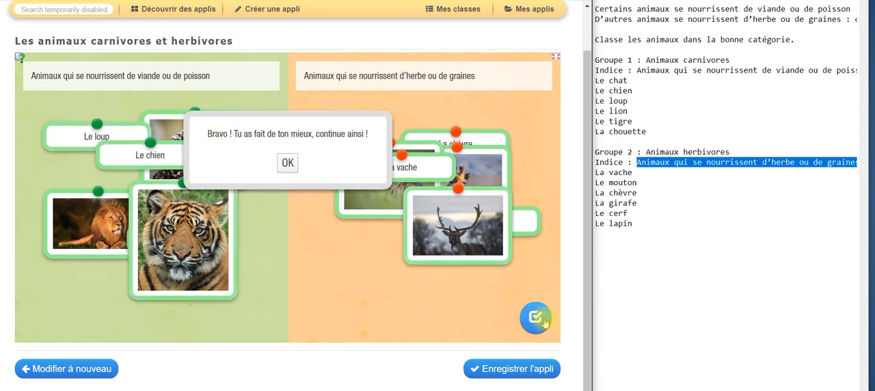
left_click(284, 164)
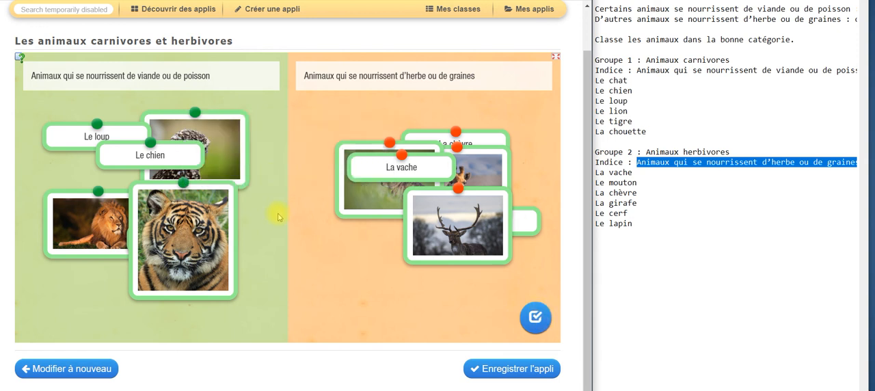
Step: Save the exercise and show its entry in the list of the account's own apps
left_click(511, 372)
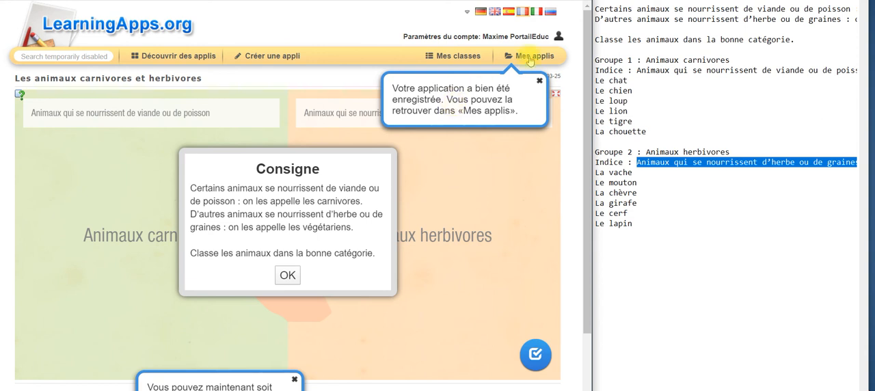
left_click(531, 59)
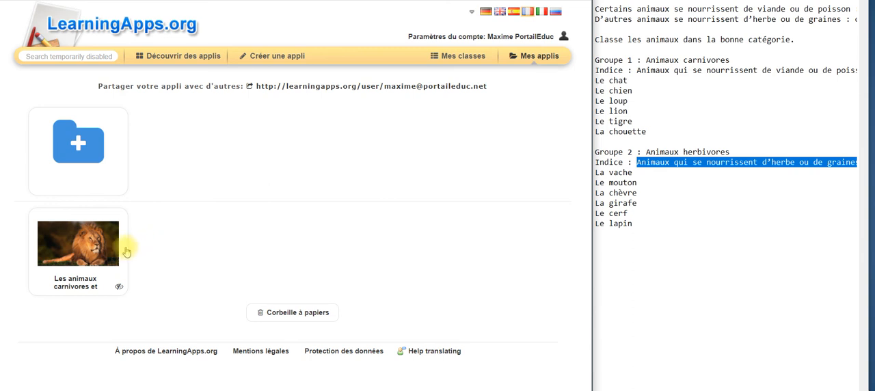
mouse_move(124, 252)
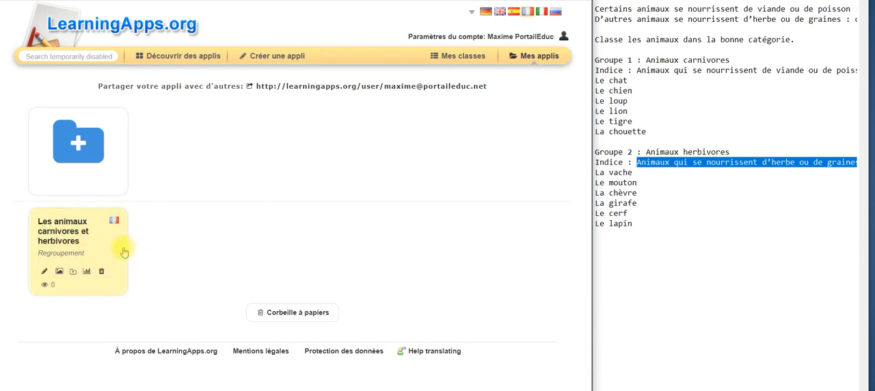